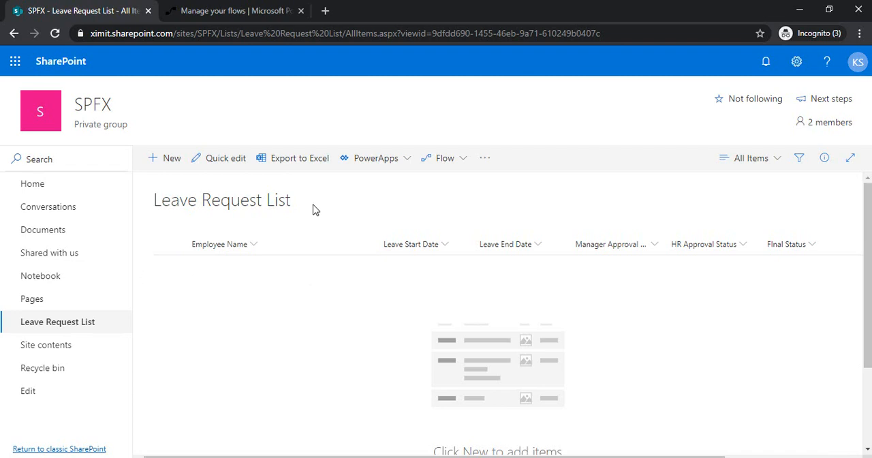
Step: Create a flow from the Leave Request List using the template "When a new item is added in SharePoint, complete a custom action"
left_click(461, 160)
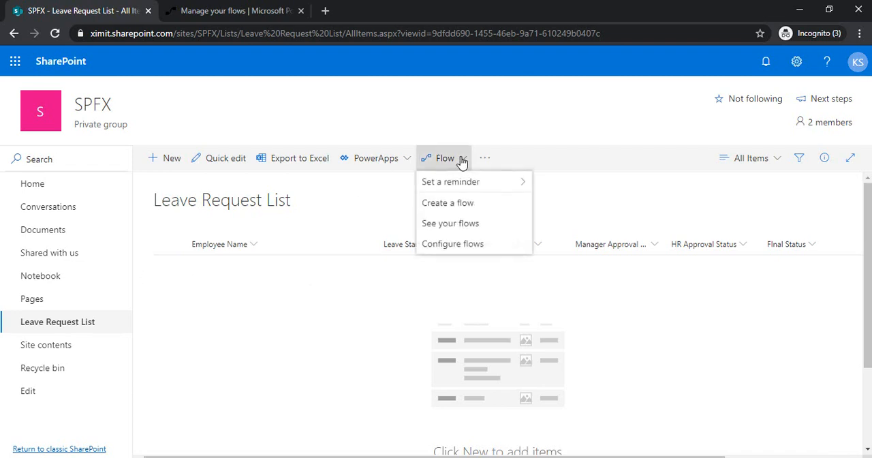
left_click(462, 204)
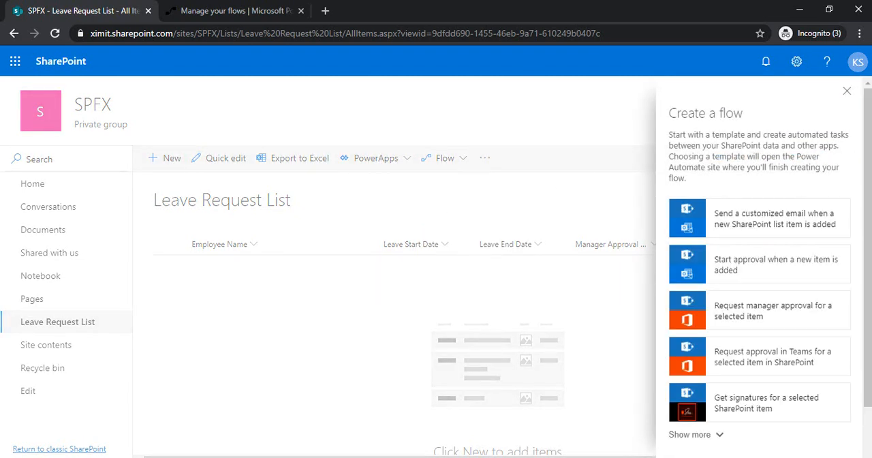
left_click_drag(868, 210, 869, 287)
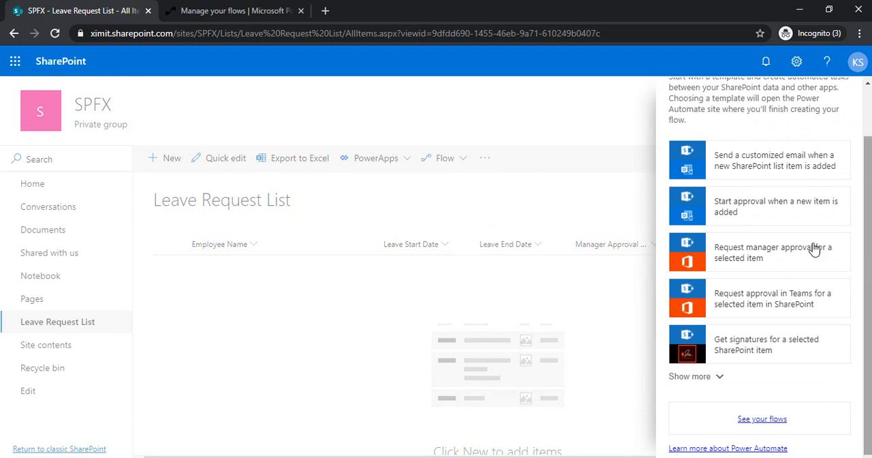
left_click(713, 377)
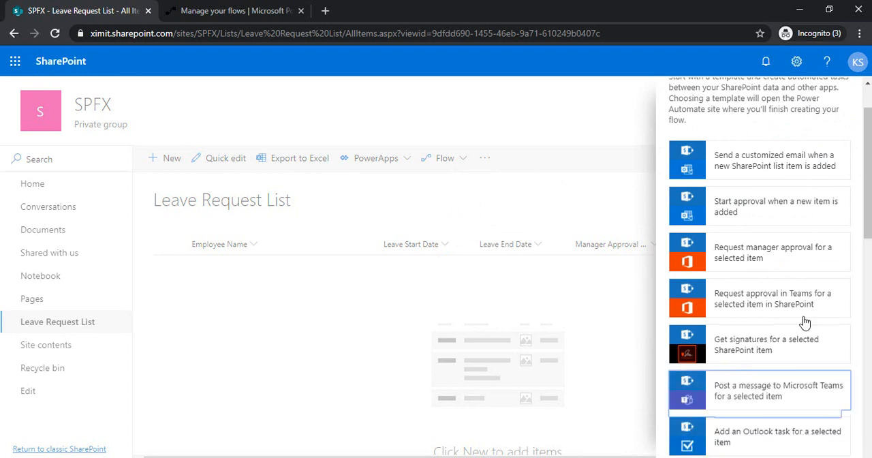
left_click_drag(865, 234, 862, 422)
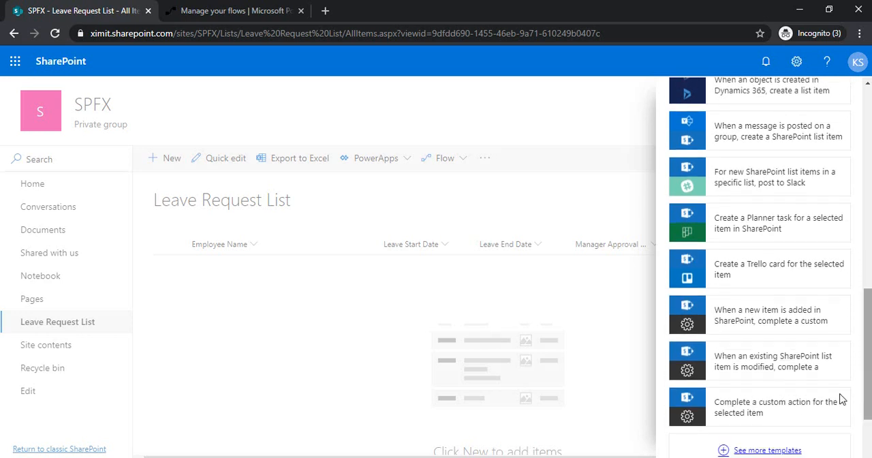
left_click(758, 325)
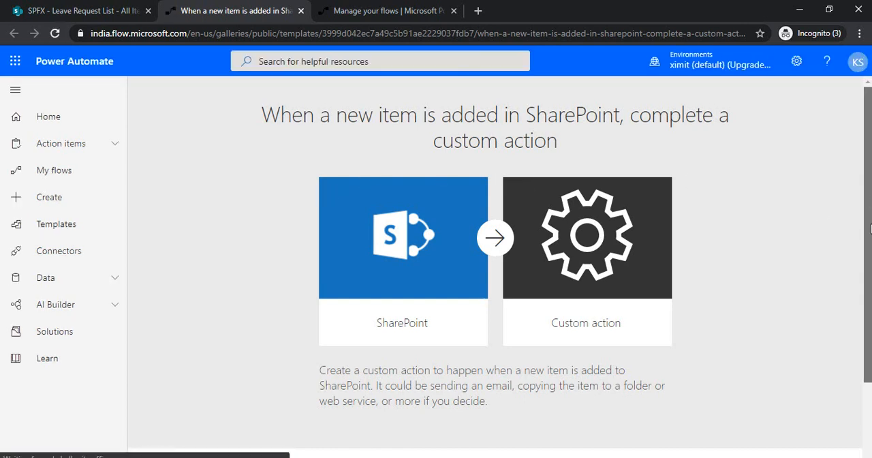
Step: Accept the template's SharePoint connection, review the Leave Request List, and return to the new flow's editor
scroll(869, 228, "down", 2)
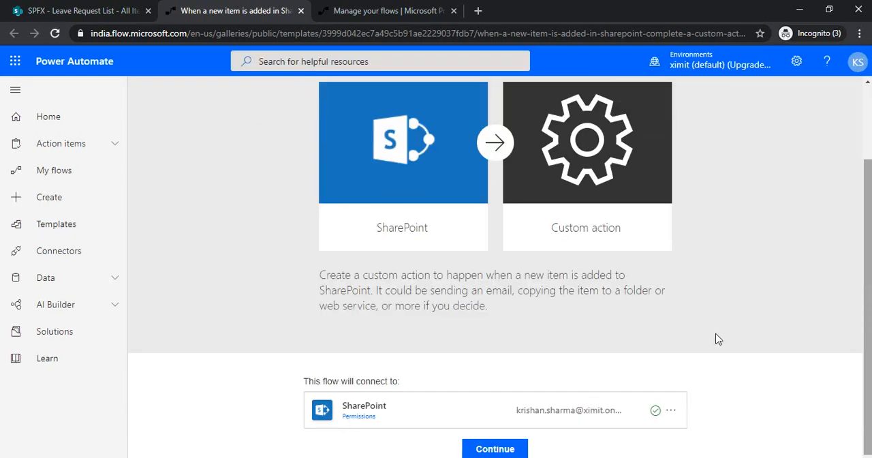
left_click(502, 449)
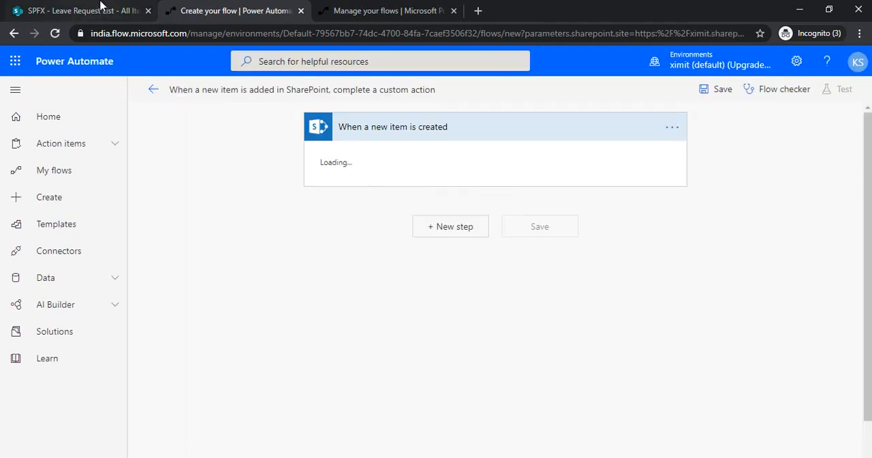
left_click(100, 8)
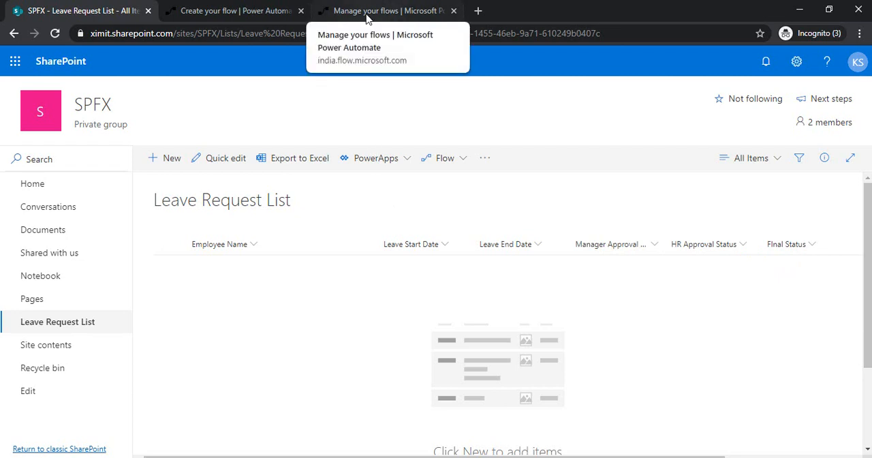
left_click(267, 7)
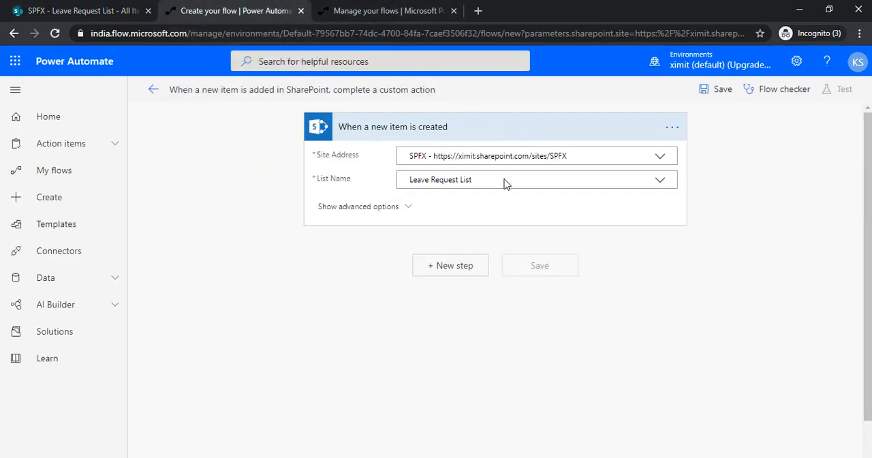
Step: Add the Office 365 Users action Get manager (V2) after the new-item trigger
left_click(446, 264)
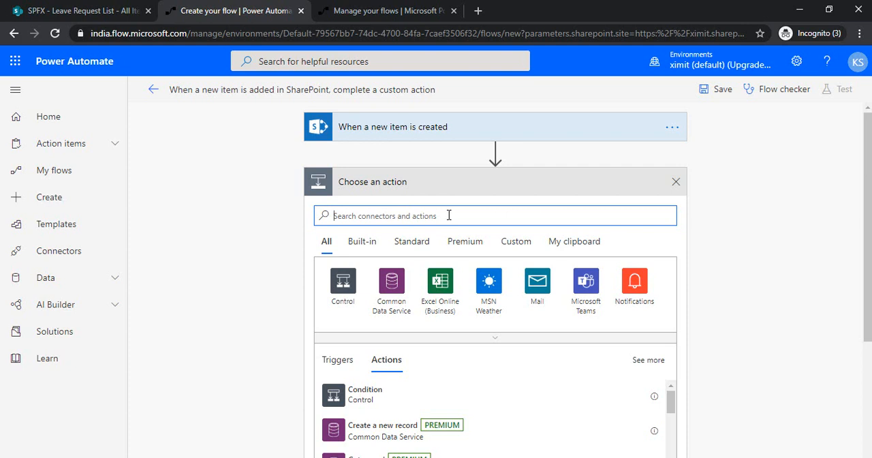
type("get manager")
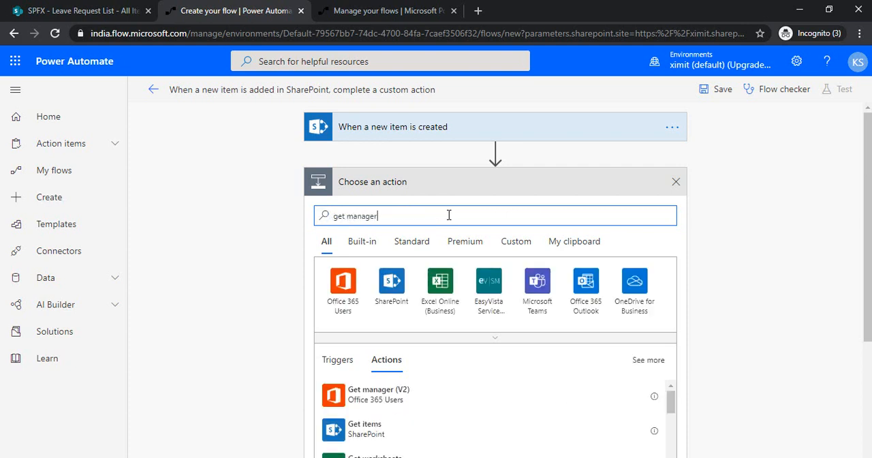
left_click(379, 399)
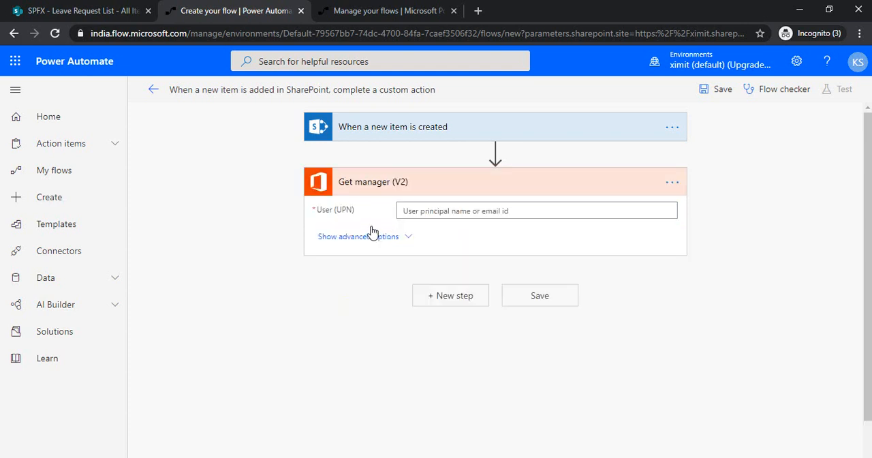
Step: Set the User (UPN) of Get manager (V2) to the trigger's dynamic value Created By Email
left_click(456, 211)
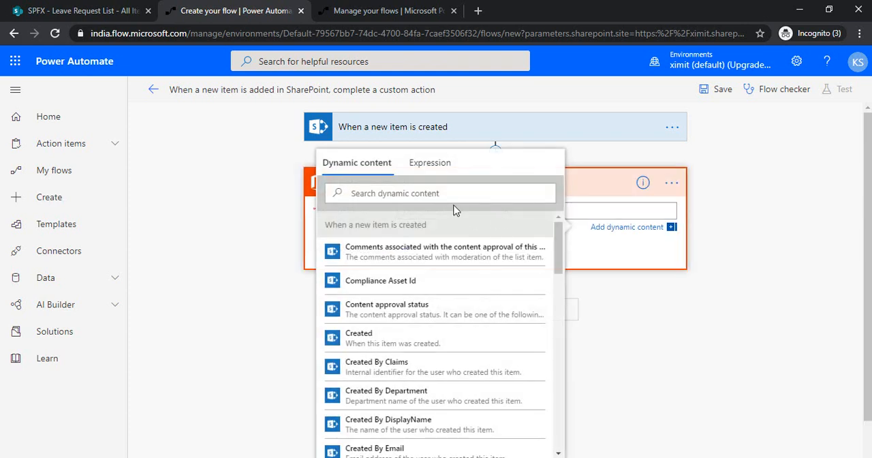
left_click(454, 194)
type("created by e")
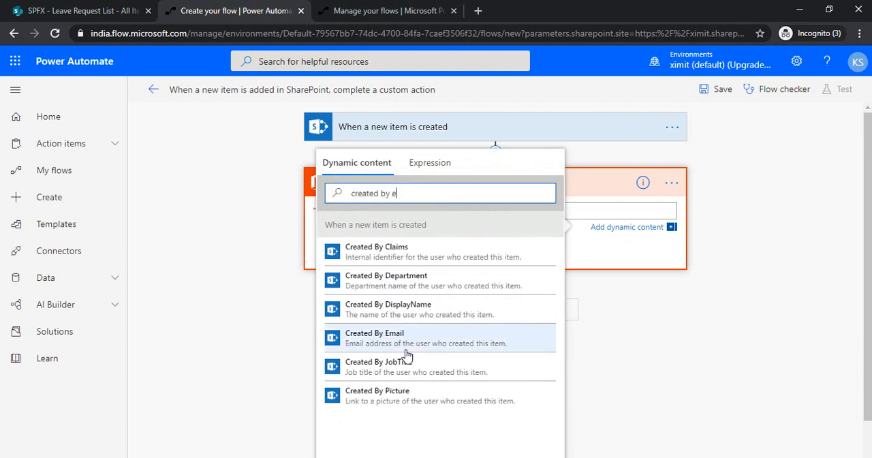
left_click(737, 240)
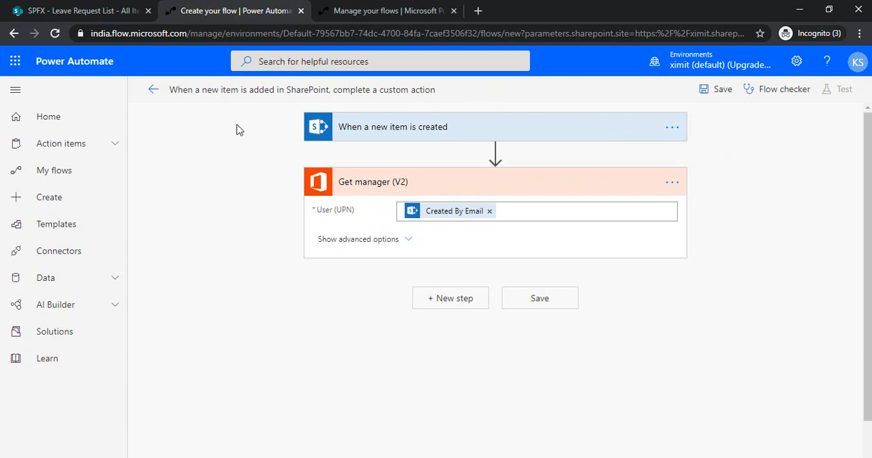
Step: Delete the Get manager (V2) action from the flow
left_click(672, 184)
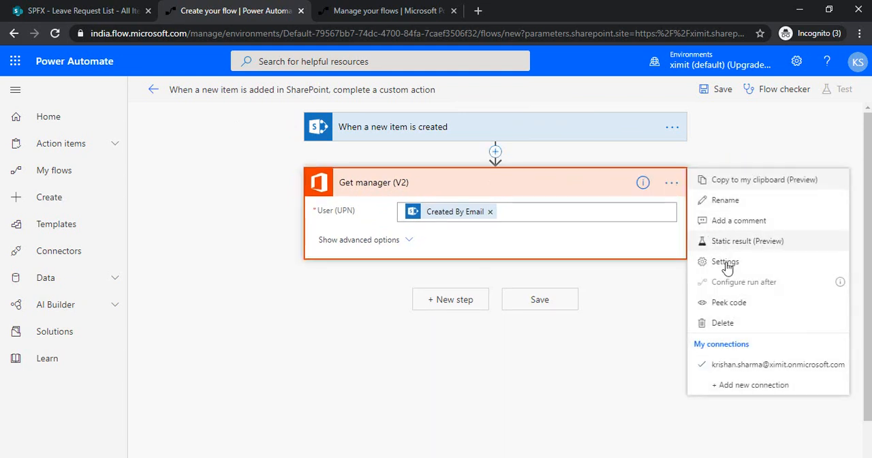
left_click(715, 323)
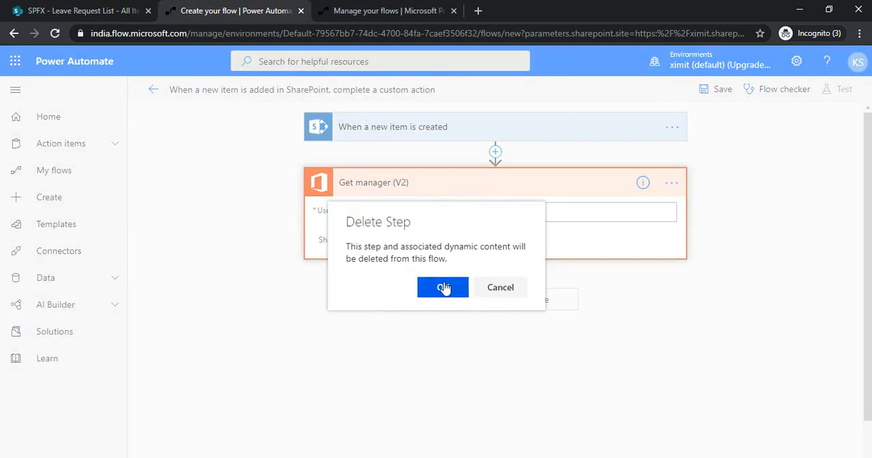
left_click(444, 286)
Step: Add a Start and wait for an approval action after the trigger and insert a parallel branch beside it
left_click(461, 186)
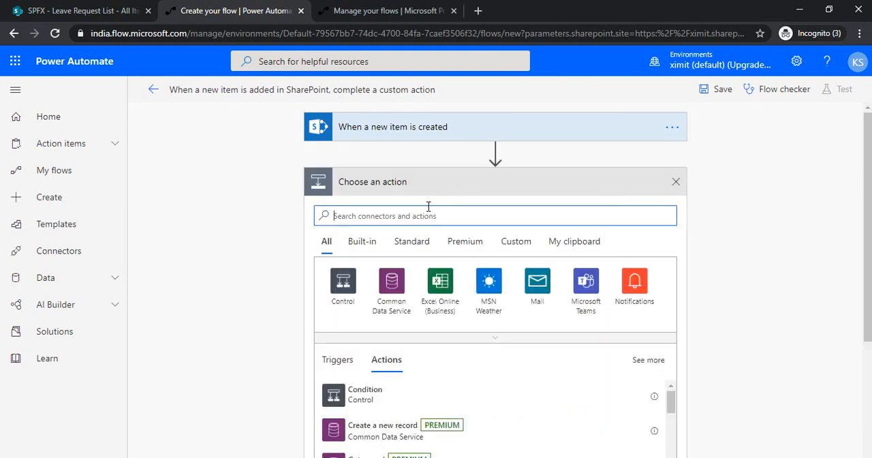
type("start")
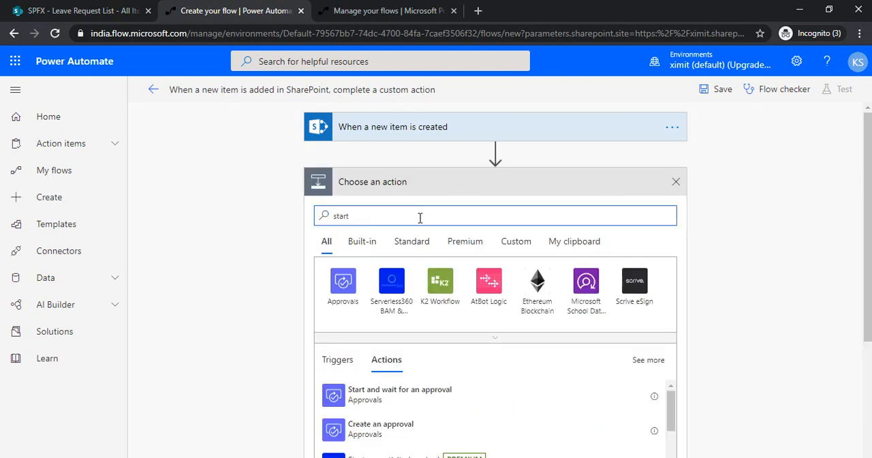
left_click(389, 403)
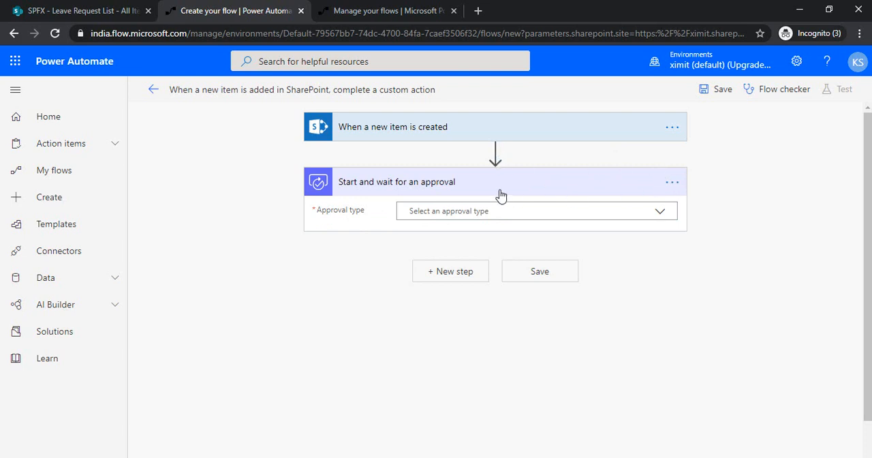
left_click(495, 152)
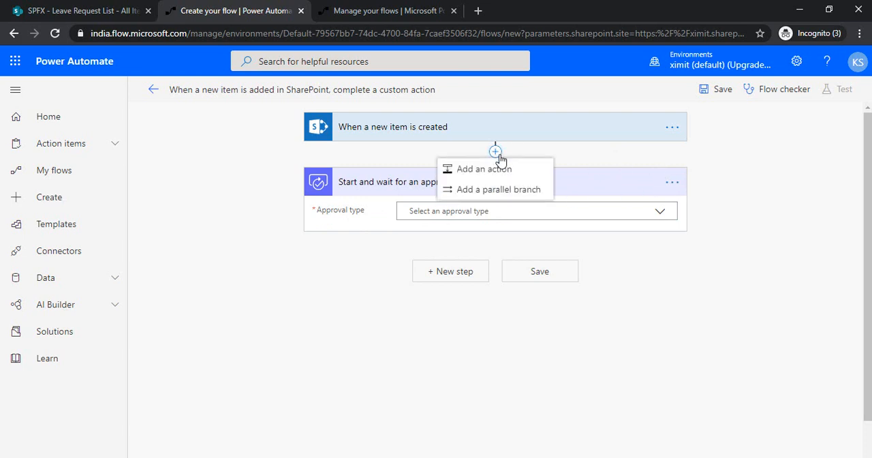
left_click(499, 192)
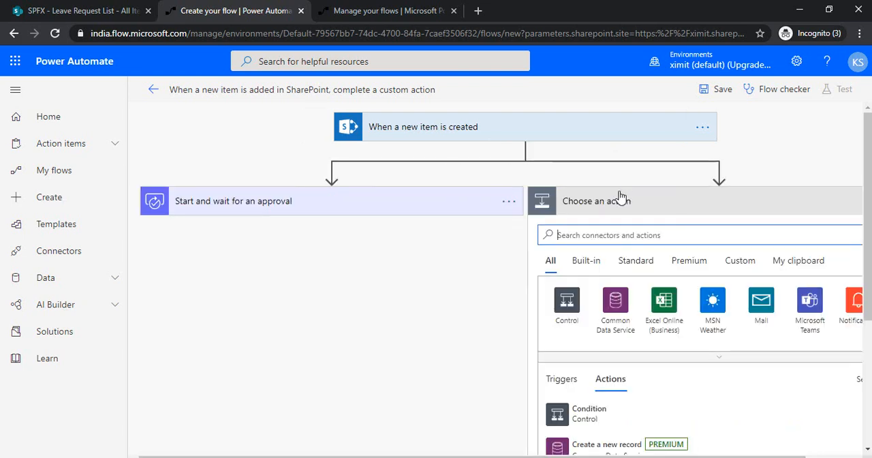
Step: Rename the Start and wait for an approval action to "Manager Approval Task"
left_click(297, 216)
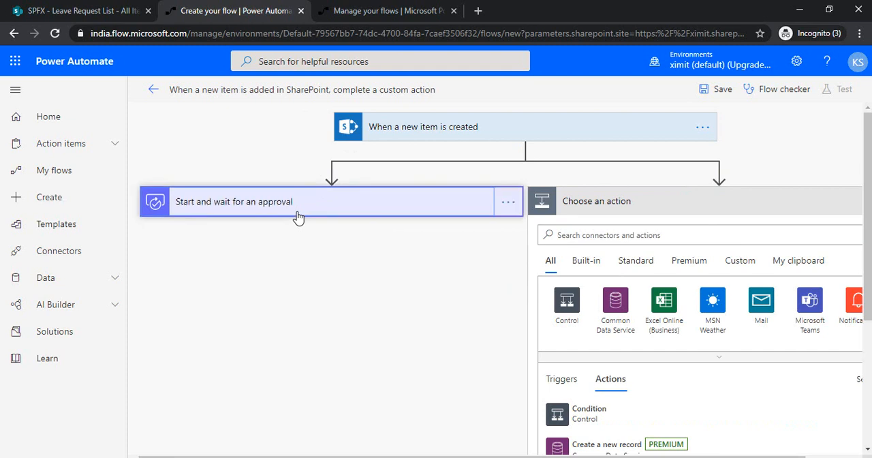
left_click(508, 203)
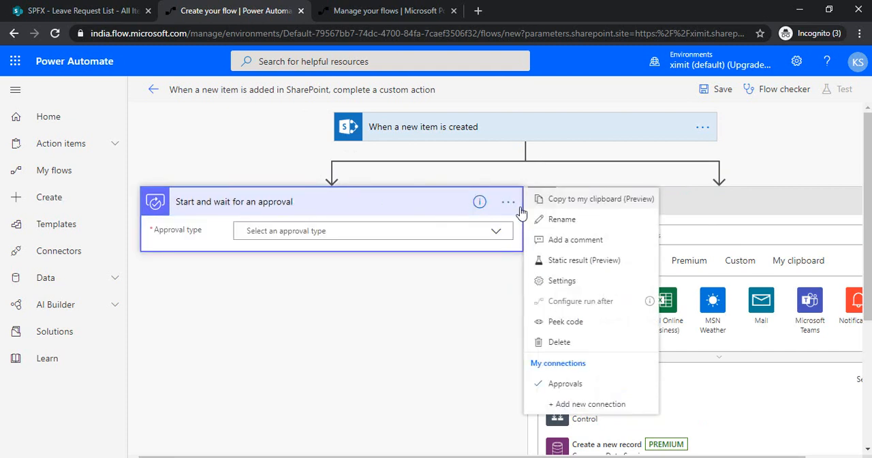
left_click(543, 218)
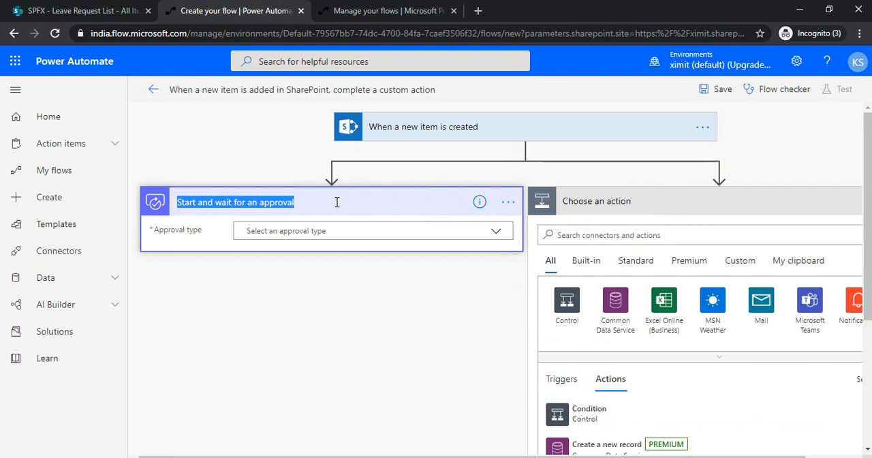
type("Manger")
key("BackSpace")
key("BackSpace")
type("er")
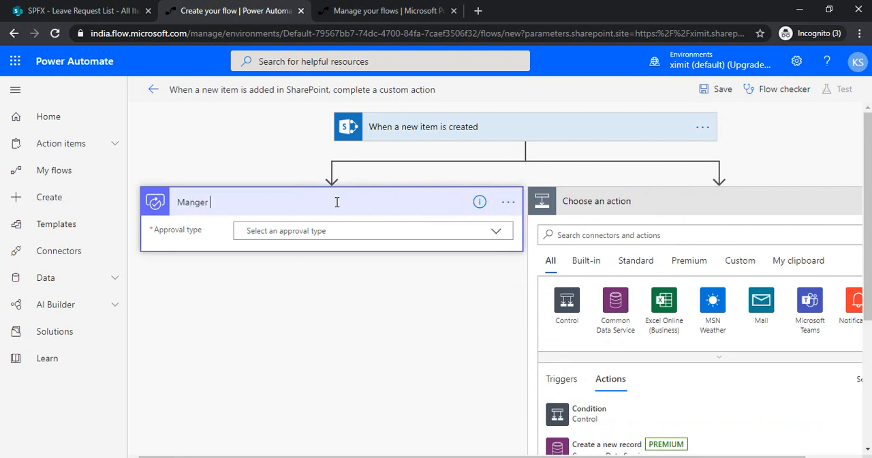
key("BackSpace")
key("BackSpace")
type("ager Approveal Task")
left_click(456, 309)
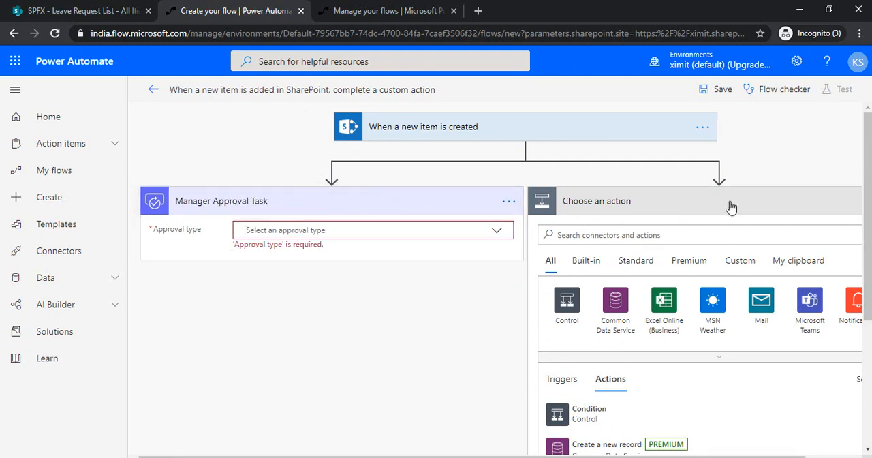
Step: Add a Start and wait for an approval action in the empty parallel branch
left_click(644, 235)
type("start")
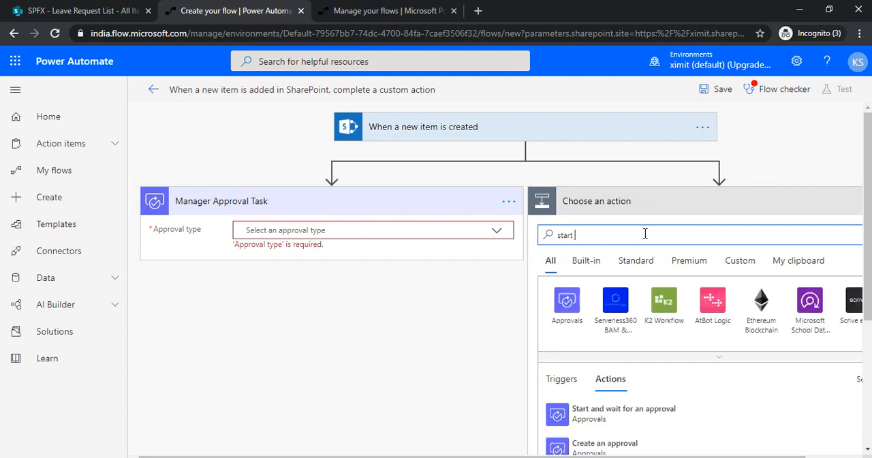
left_click(610, 413)
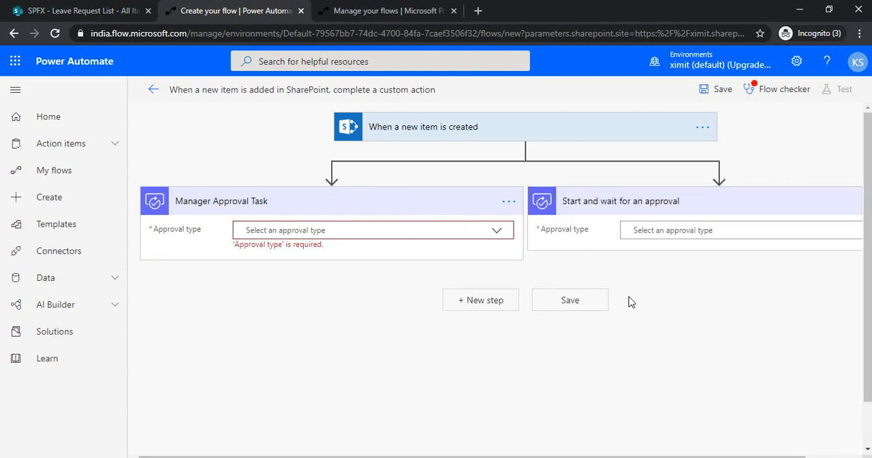
Step: Rename the parallel branch's approval action to "HR Manger Approval Task"
left_click_drag(606, 455, 688, 455)
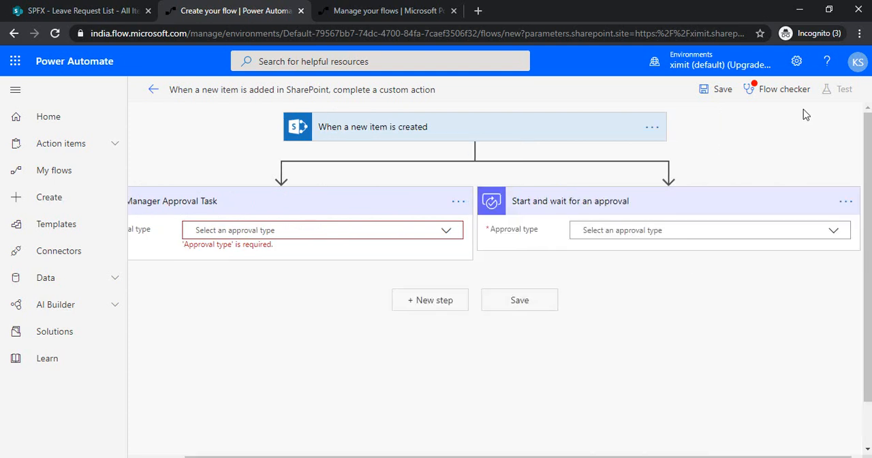
left_click(845, 202)
left_click(800, 218)
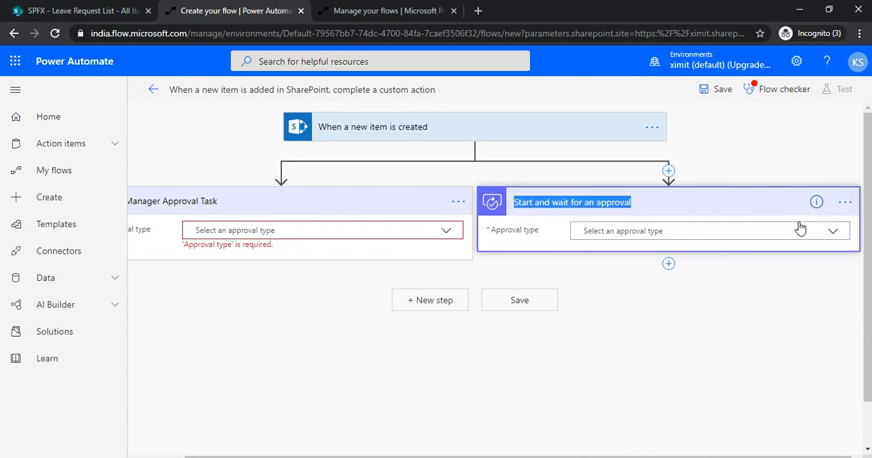
type("HR")
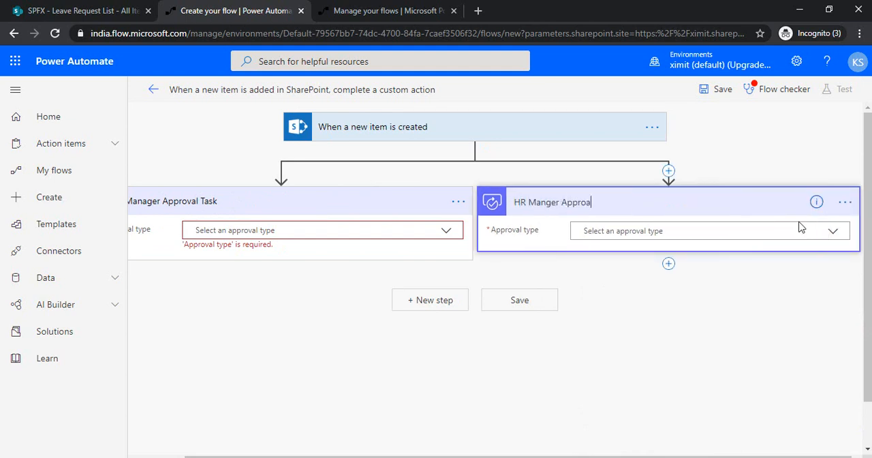
type(" Manger Approa")
key("BackSpace")
type("val Task")
left_click(298, 282)
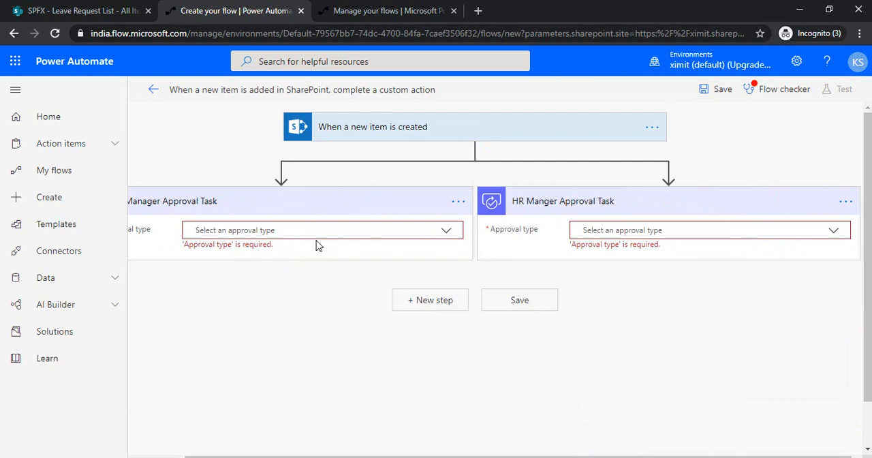
left_click_drag(274, 454, 235, 452)
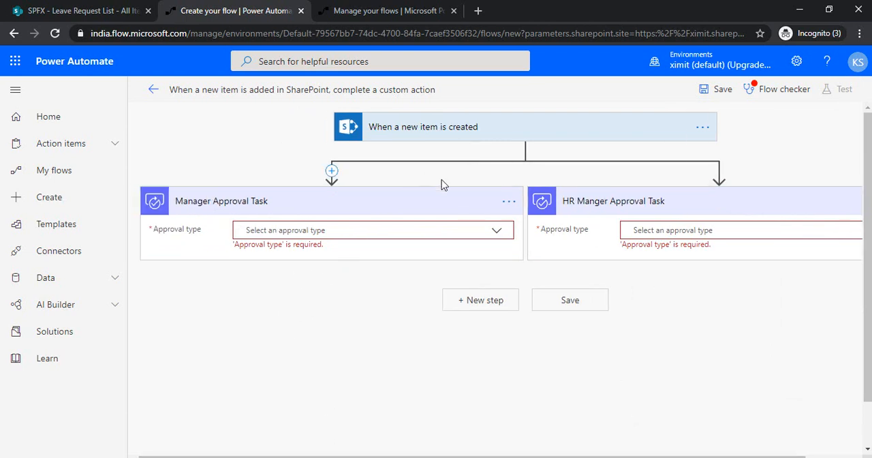
Step: Set the Manager Approval Task's approval type to "Approve/Reject - First to respond" and assign it to the approver
left_click(478, 235)
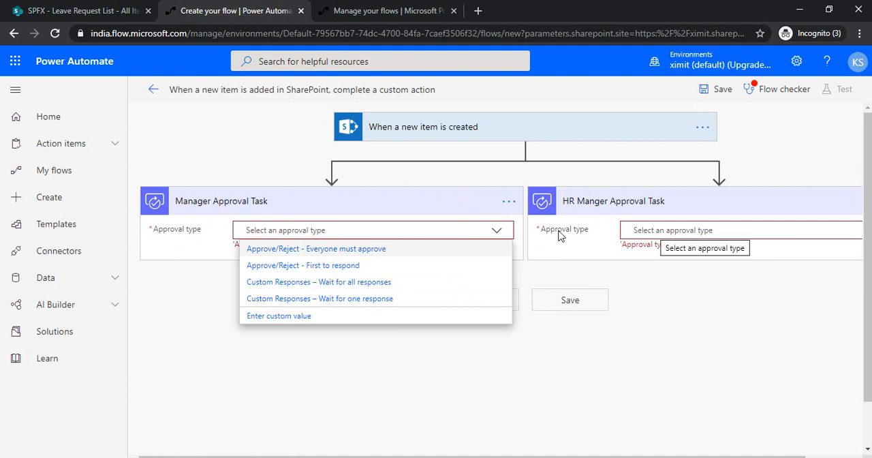
left_click(382, 267)
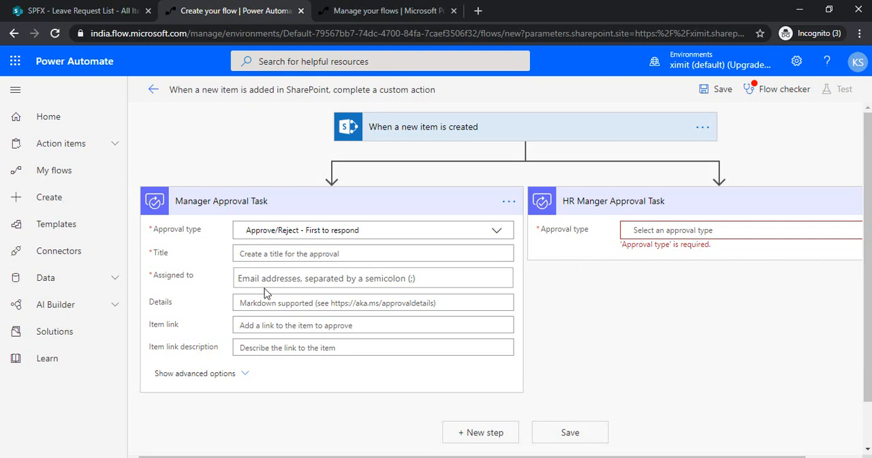
left_click(295, 278)
type("krish")
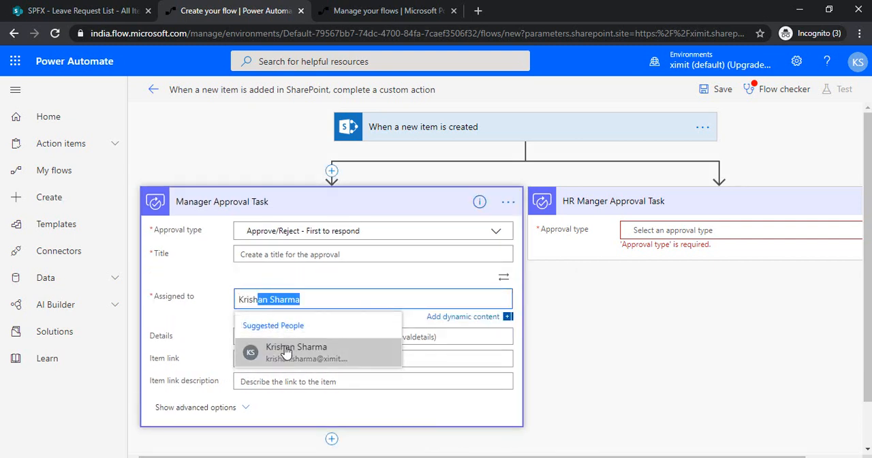
left_click(287, 354)
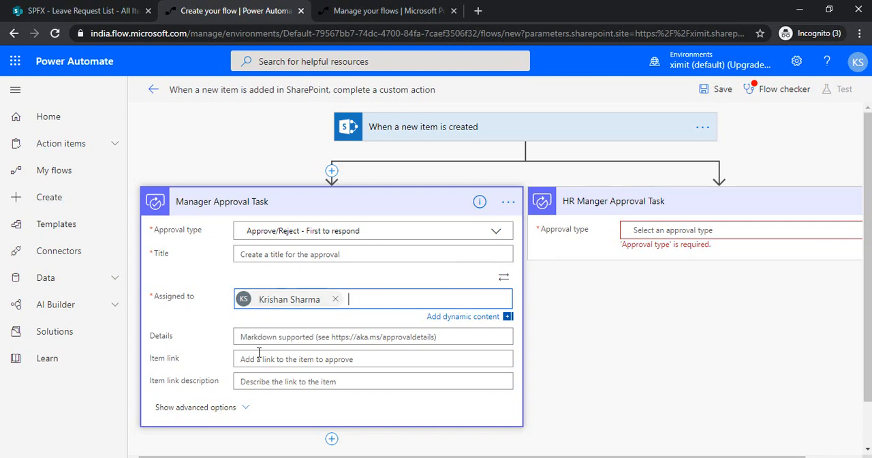
Step: Enter "Please approve my leave start date" as the Manager Approval Task's details, followed by the Leave Start Date dynamic value
left_click(283, 341)
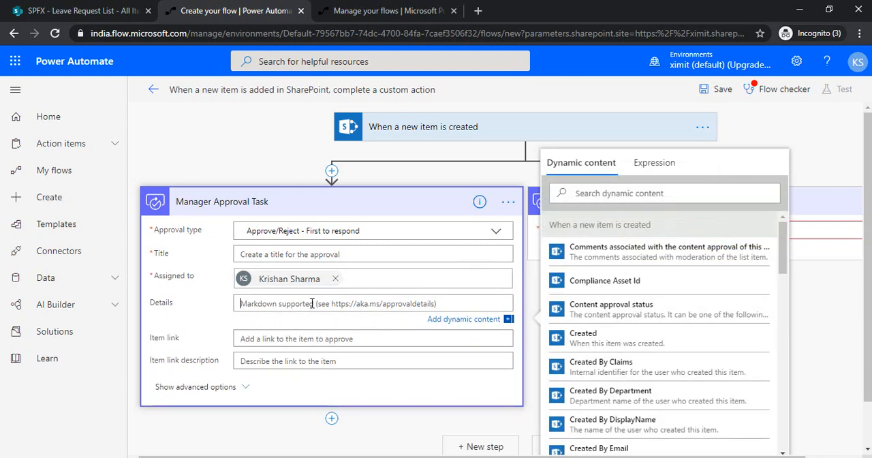
type("Please approve my leave")
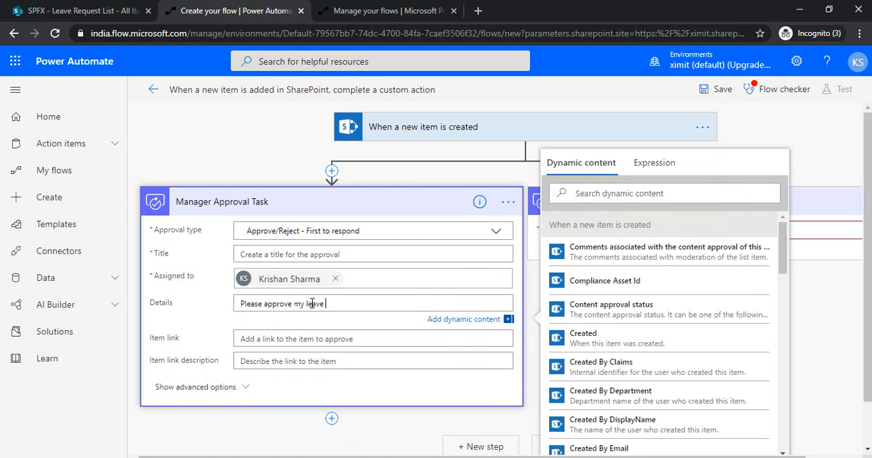
type(" start date")
left_click(626, 193)
type("Leave")
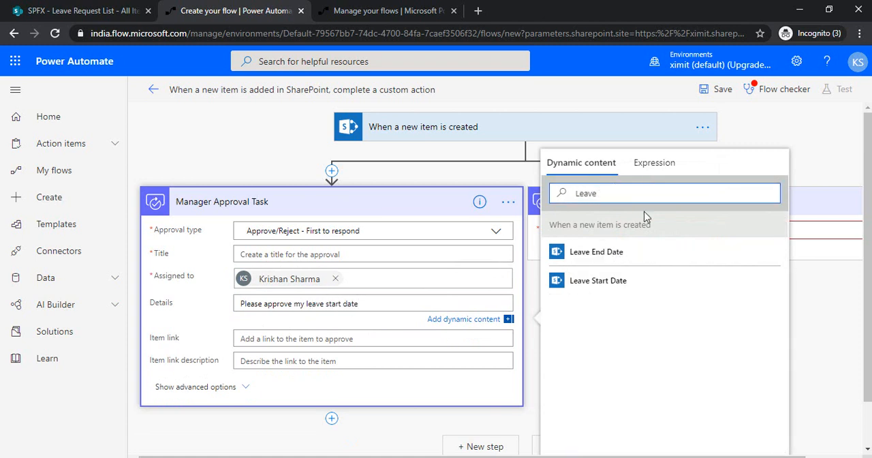
left_click(626, 283)
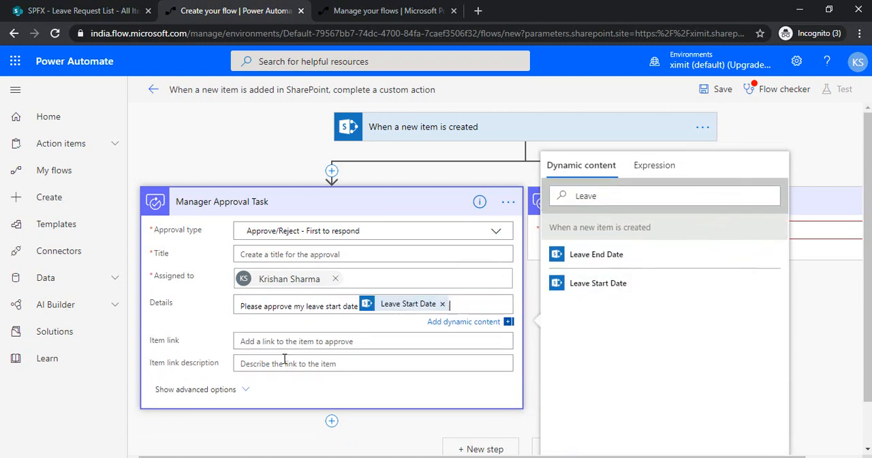
left_click(372, 394)
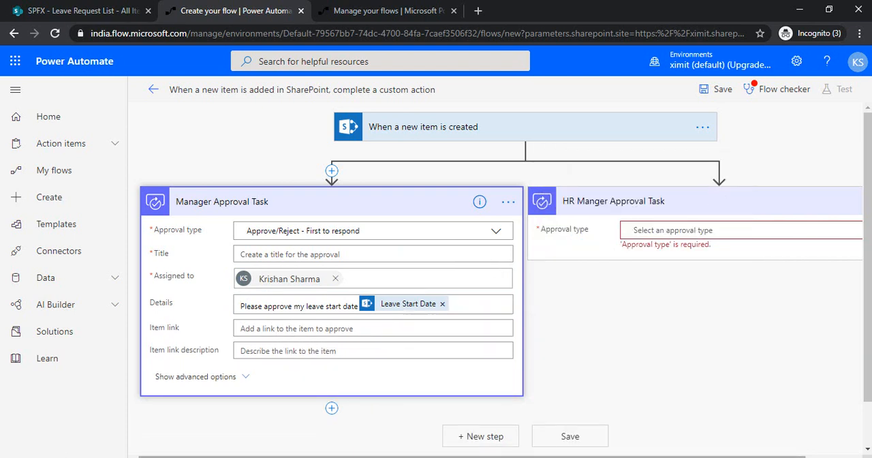
Step: Set the HR Manger Approval Task's approval type to "Approve/Reject - First to respond"
left_click_drag(659, 456, 720, 456)
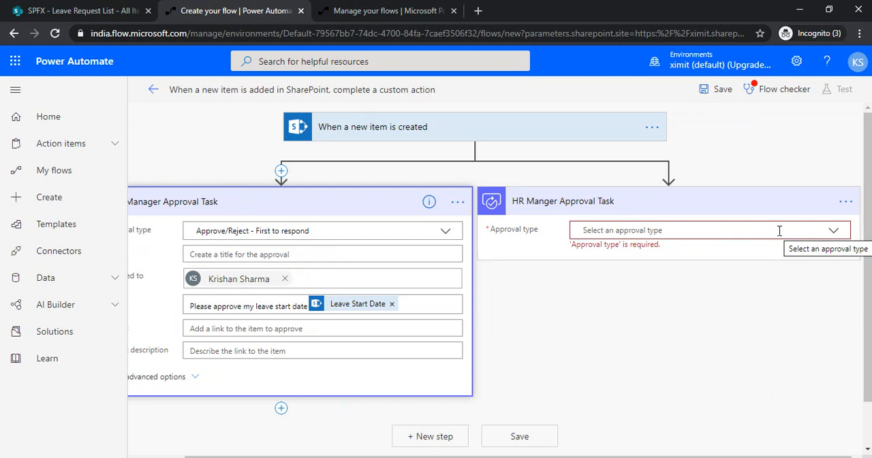
left_click(813, 232)
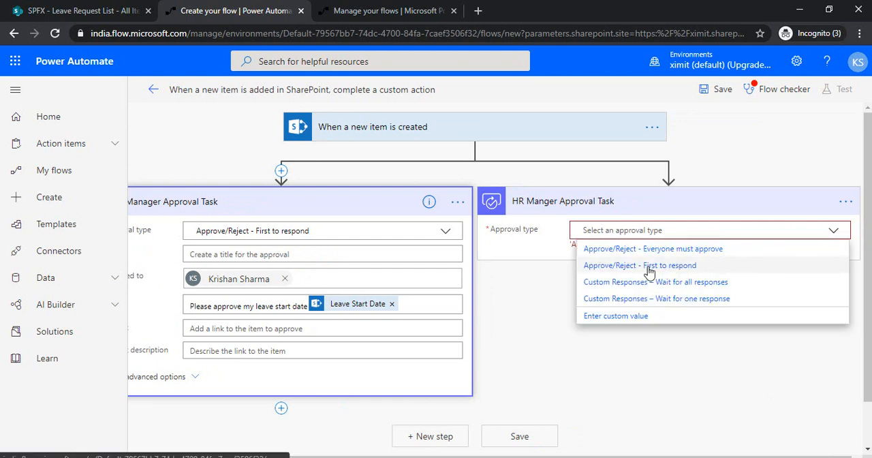
left_click(665, 268)
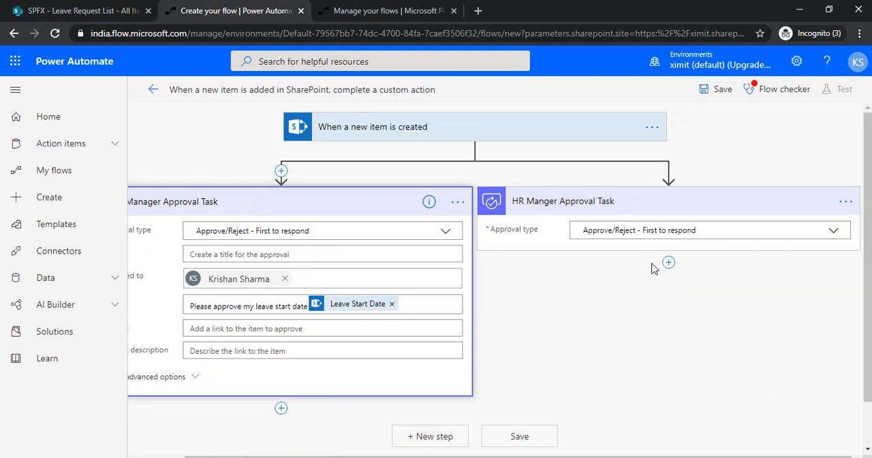
left_click(631, 251)
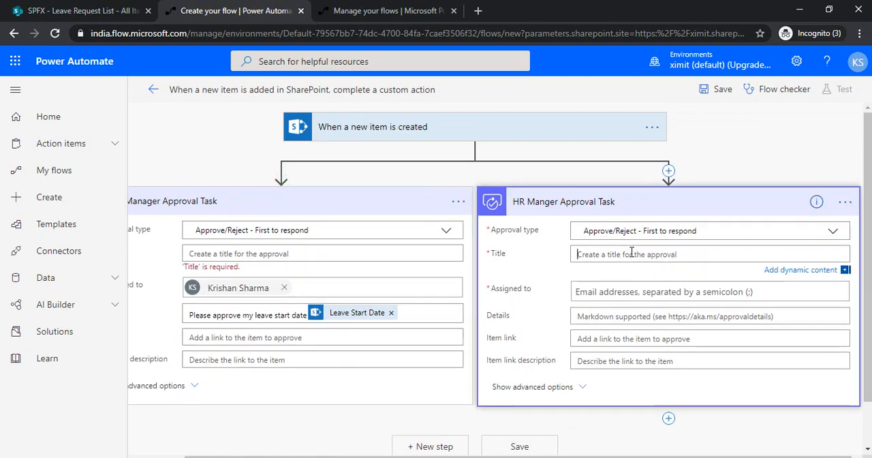
Step: Enter "Manager Approval Task" as the approval title in the Manager Approval Task action
left_click(364, 252)
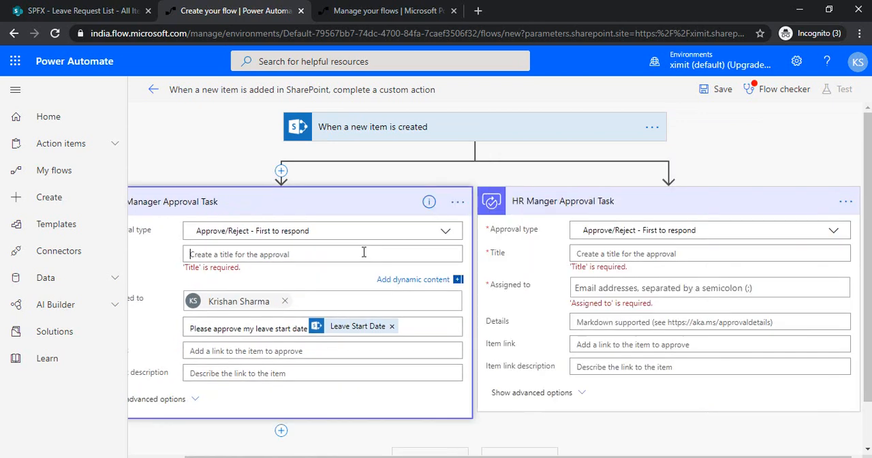
type("Manager Approval Task")
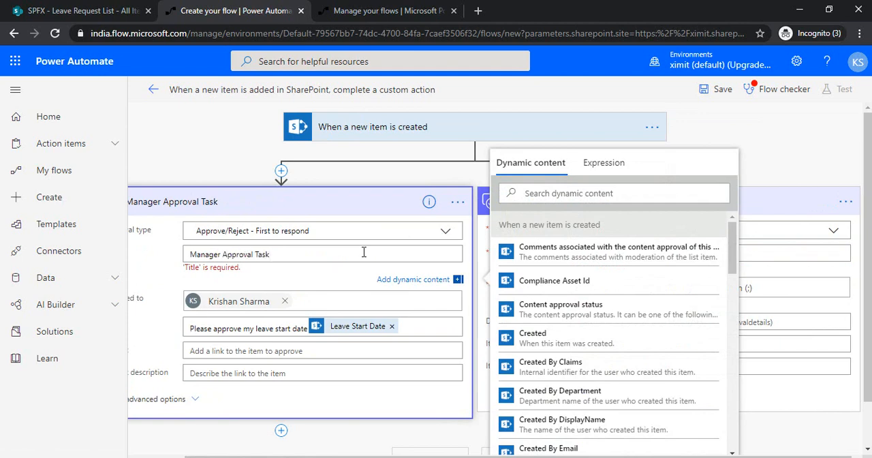
left_click(798, 252)
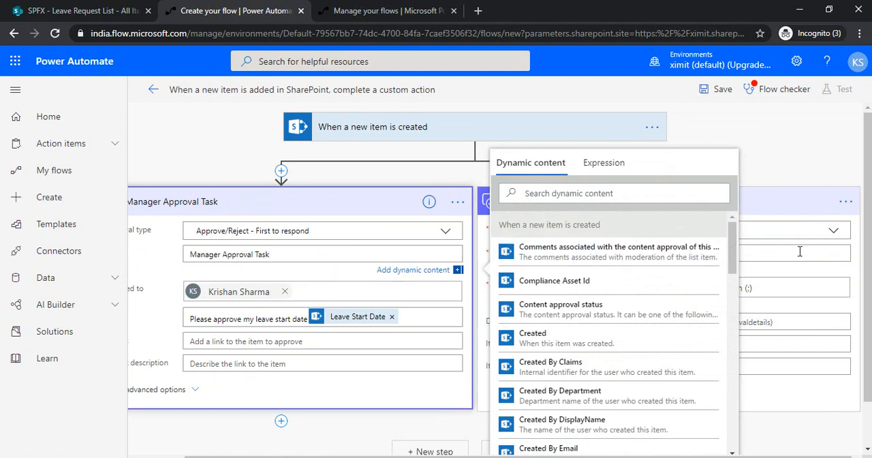
left_click(769, 181)
Step: Enter "HR Manage Approval Task" as the approval title in the HR Manger Approval Task action
left_click(752, 253)
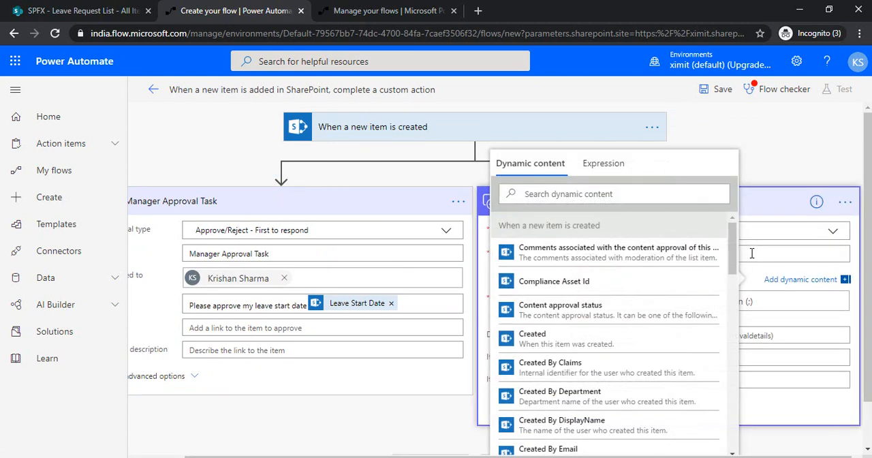
type("Task")
key("BackSpace")
key("BackSpace")
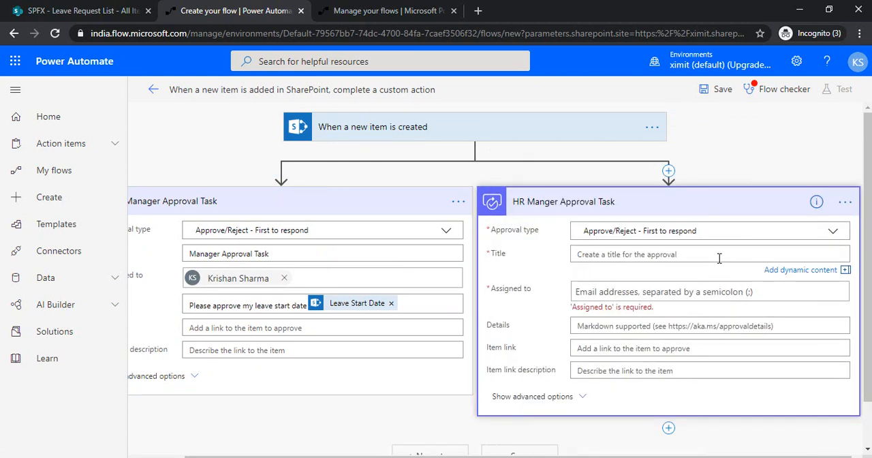
type("HR Man")
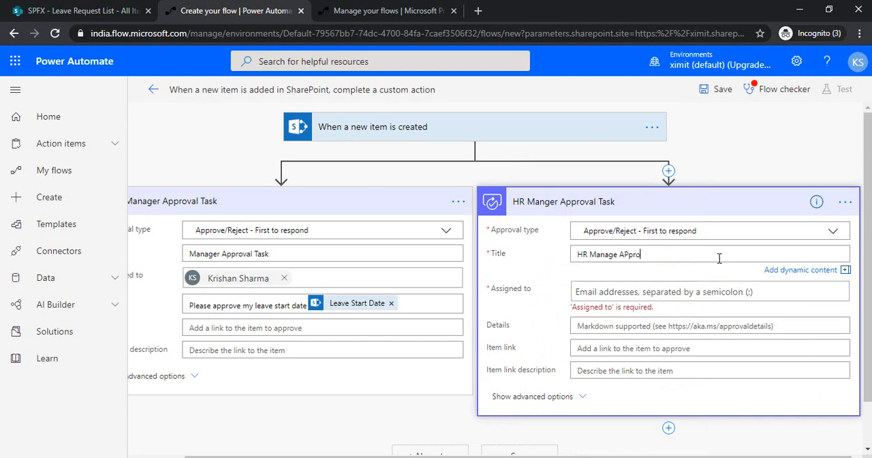
type("age Apprval Task")
Step: Assign the HR Manger Approval Task to the approver and enter "Please apprvoe my task" as its details
left_click(670, 289)
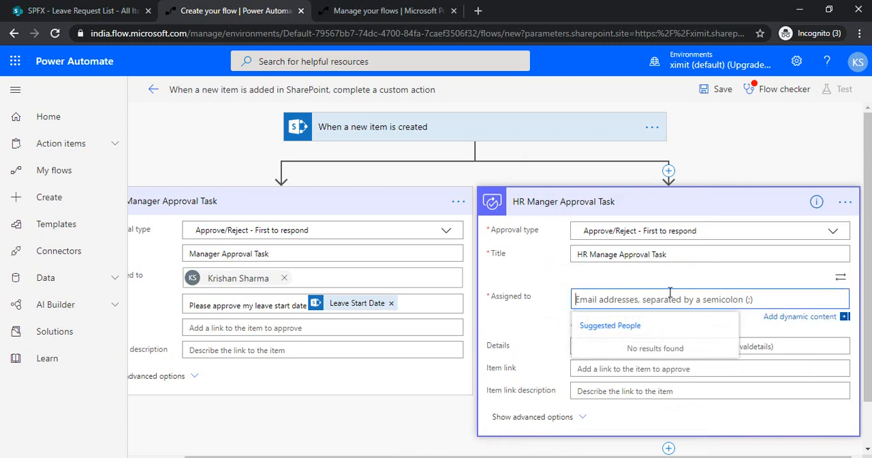
type("Krishan Sharma")
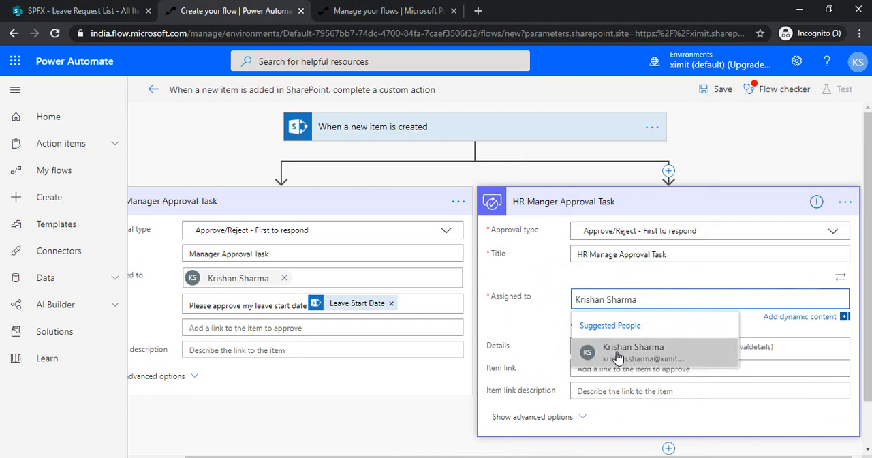
left_click(617, 353)
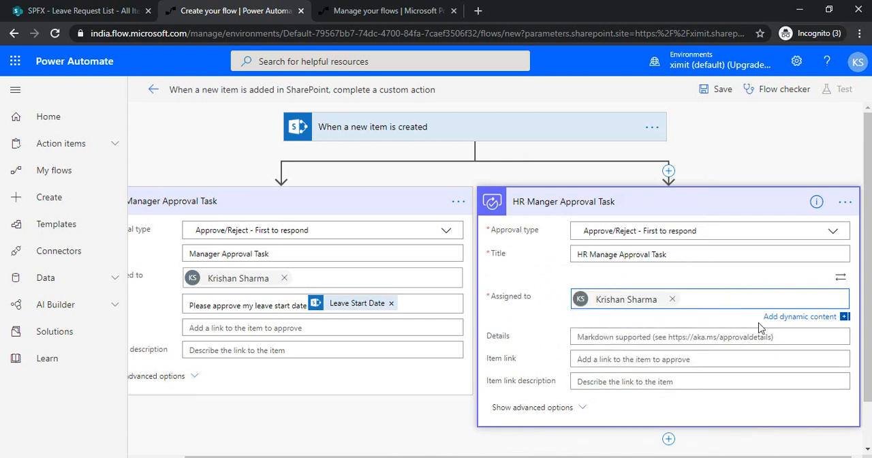
left_click(692, 336)
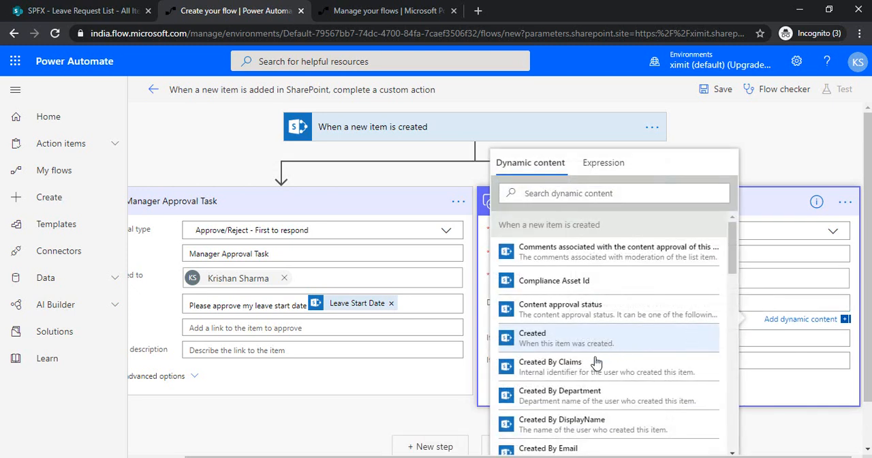
left_click(446, 416)
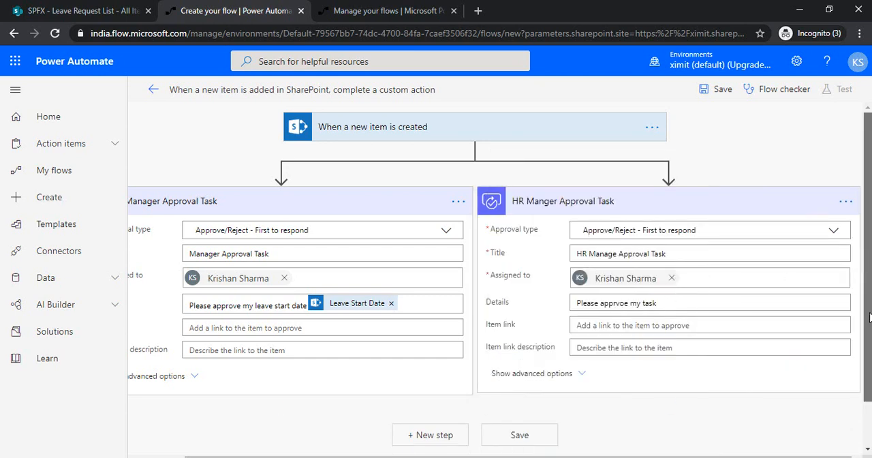
Step: Add a Condition action directly below the Manager Approval Task in its branch
scroll(497, 343, "down", 1)
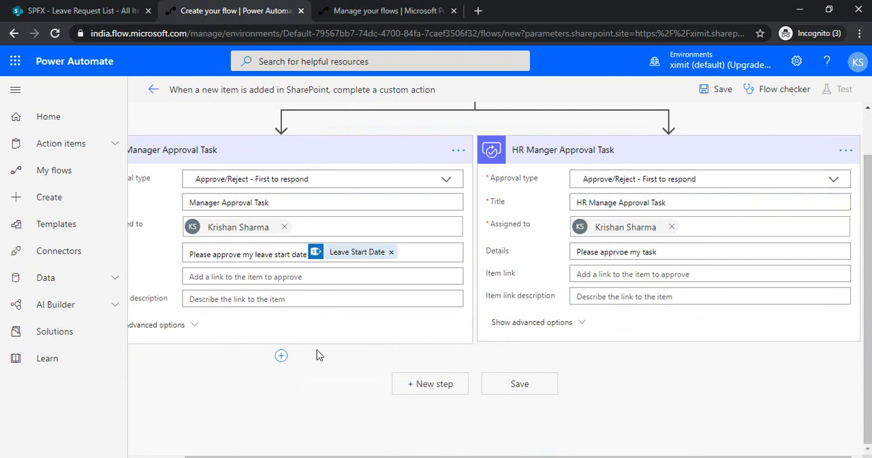
left_click(281, 356)
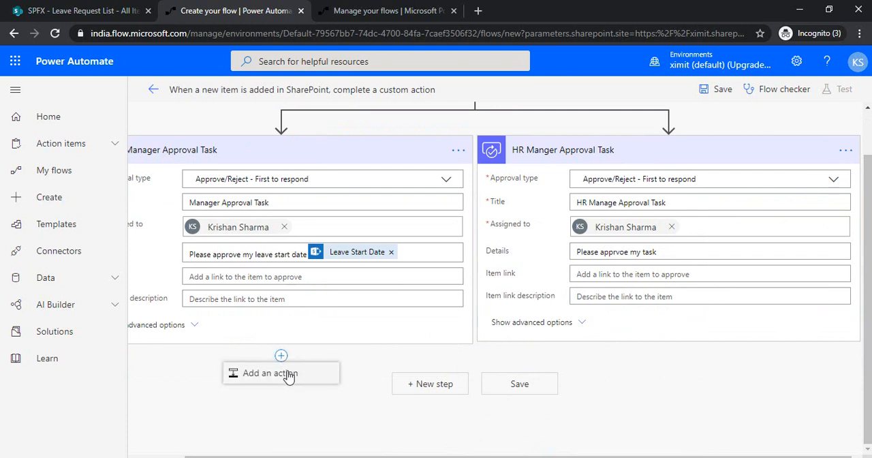
left_click(286, 374)
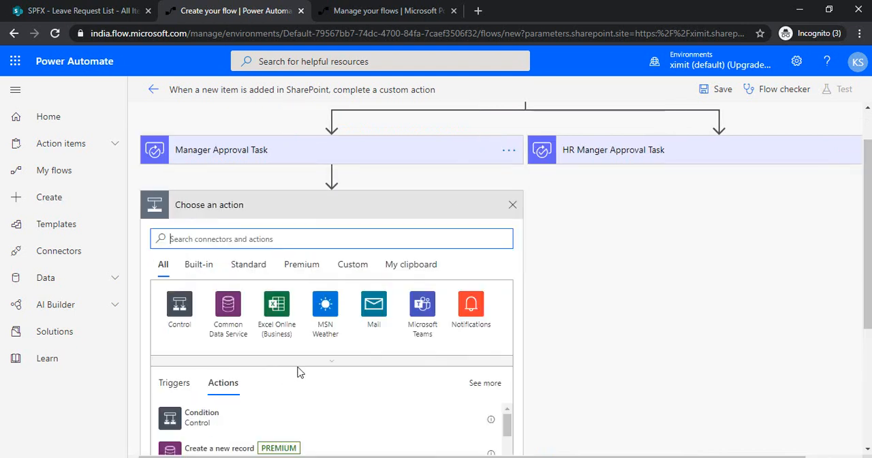
left_click(282, 418)
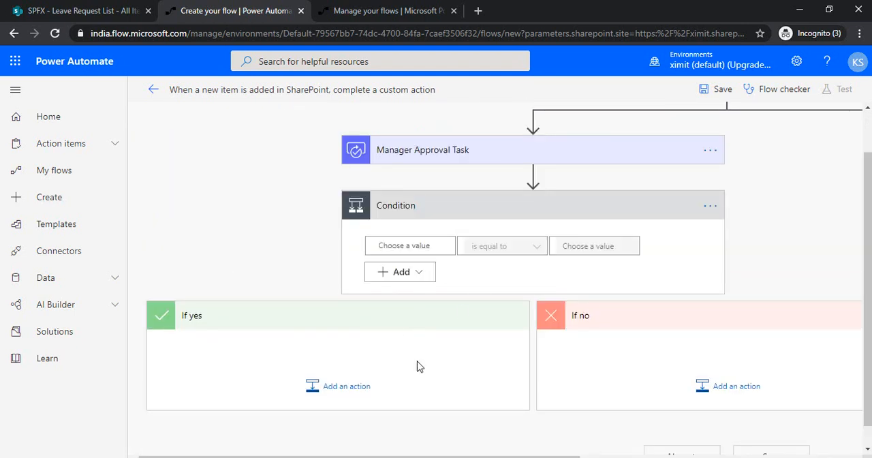
Step: Set the condition to check that the Manager Approval Task's Outcome is equal to "Approve"
left_click(430, 245)
type("out")
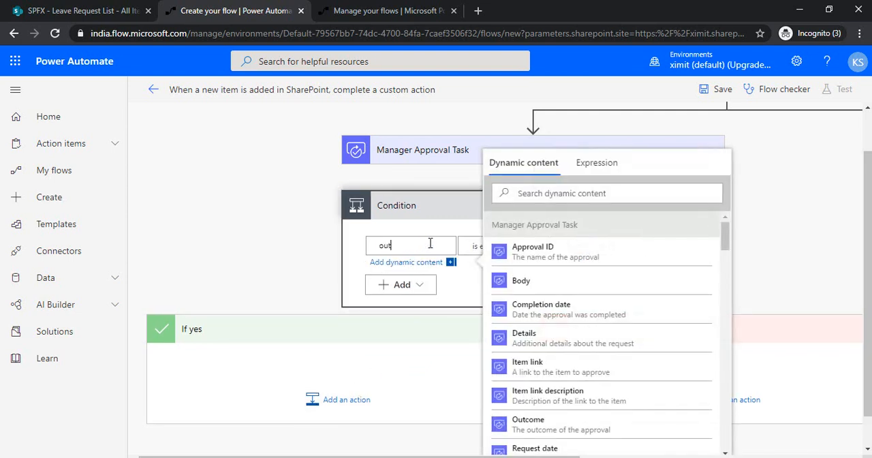
left_click(602, 196)
type("outco")
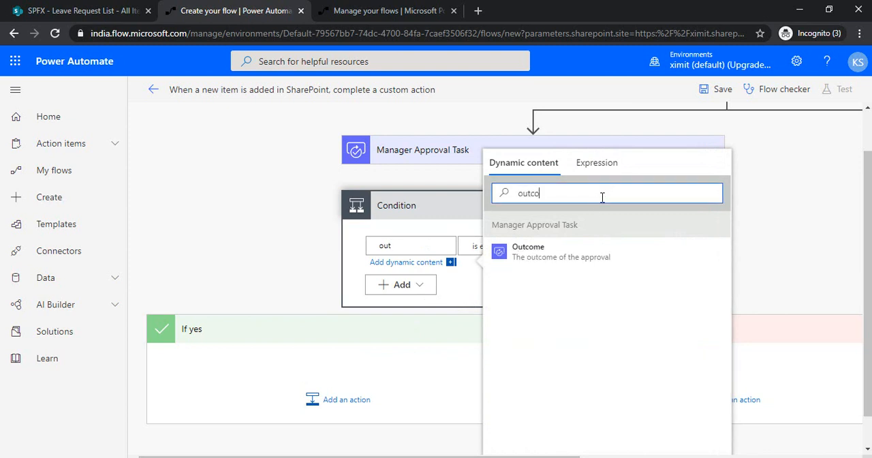
left_click(573, 258)
left_click(485, 289)
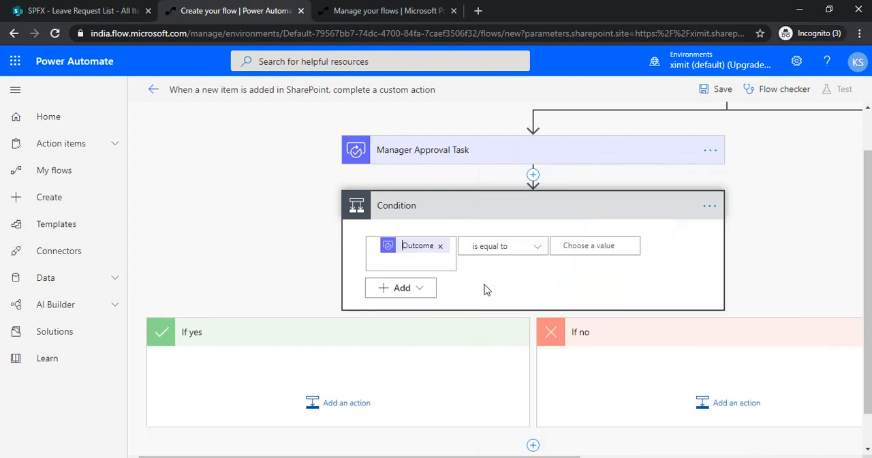
left_click(584, 246)
type("Approve")
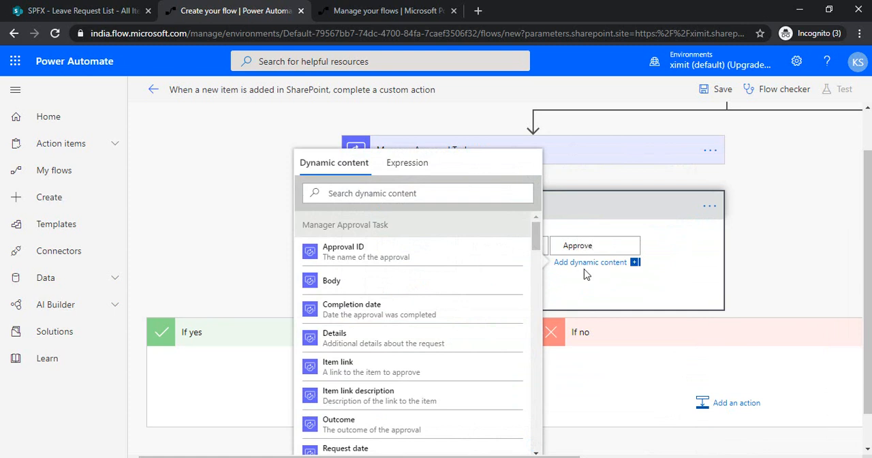
left_click(583, 287)
left_click(343, 403)
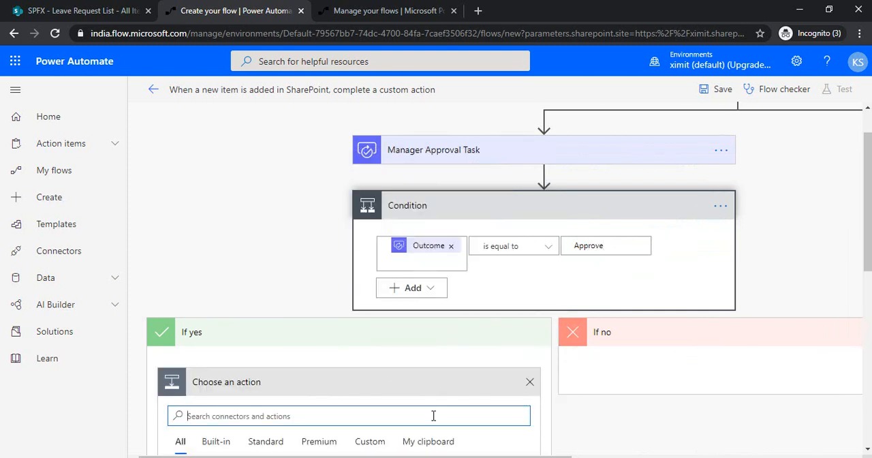
type("upd")
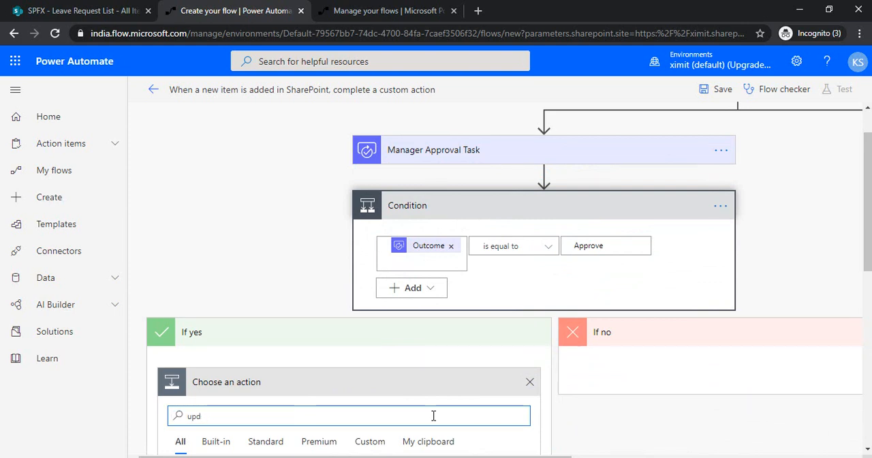
type("ATE item")
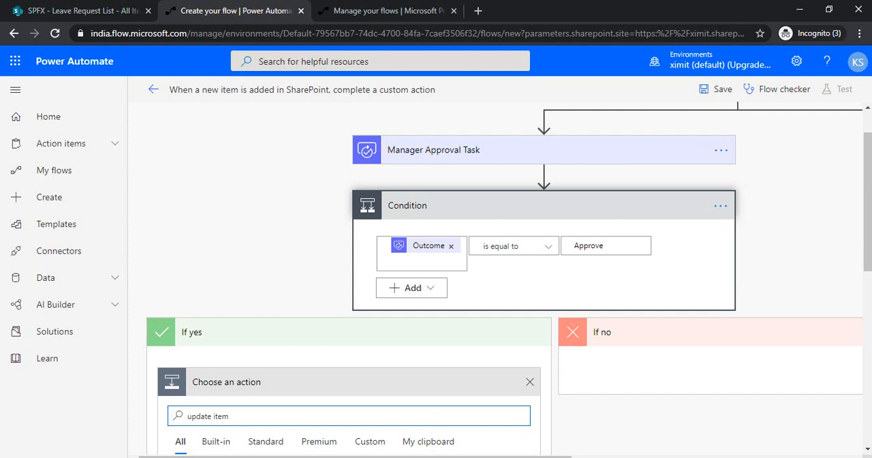
left_click_drag(869, 217, 867, 281)
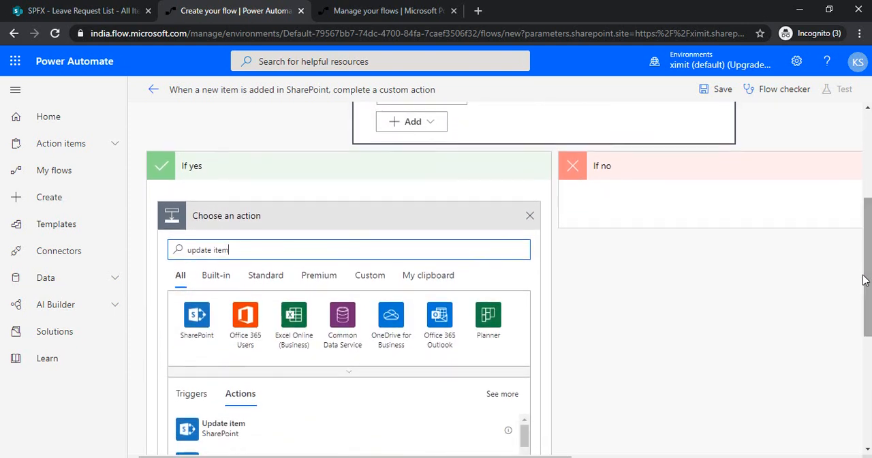
left_click(529, 215)
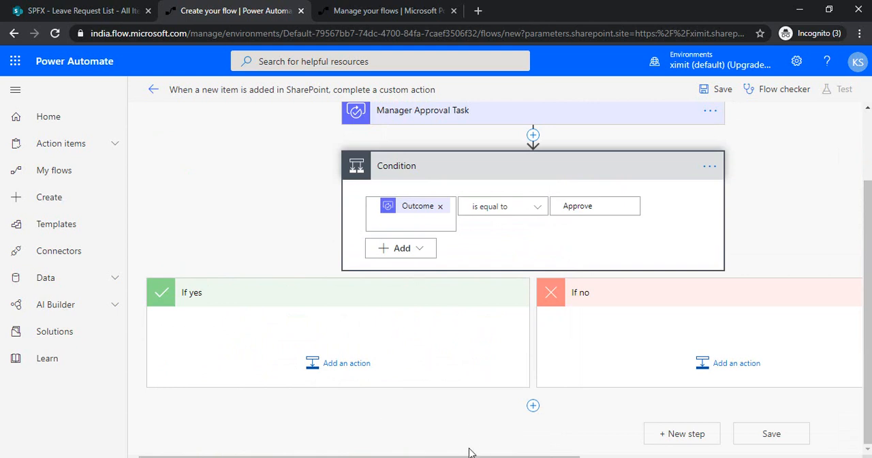
Step: Delete the Condition action located below the Manager Approval Task, confirming the deletion
mouse_move(482, 456)
left_mouse_down()
mouse_move(604, 455)
mouse_move(489, 455)
left_mouse_up()
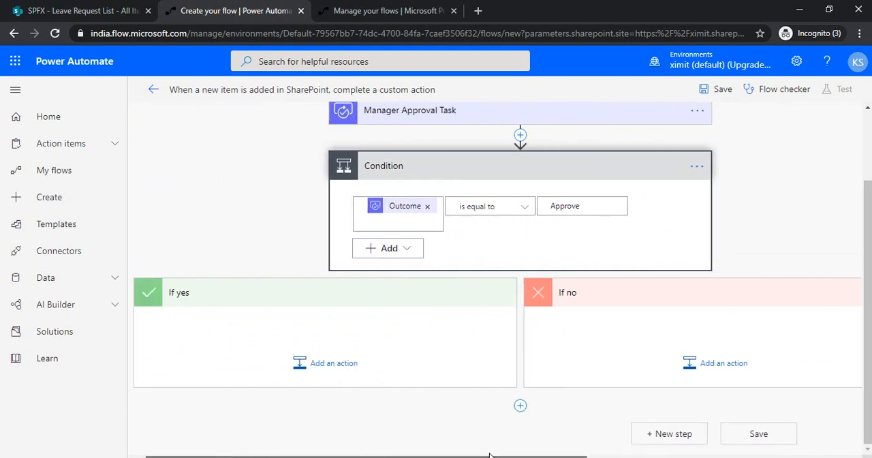
left_click(699, 171)
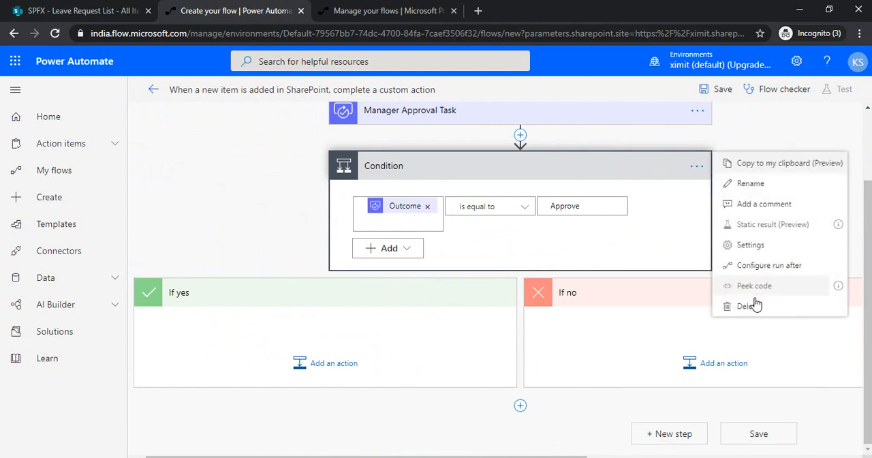
left_click(662, 277)
left_click(442, 286)
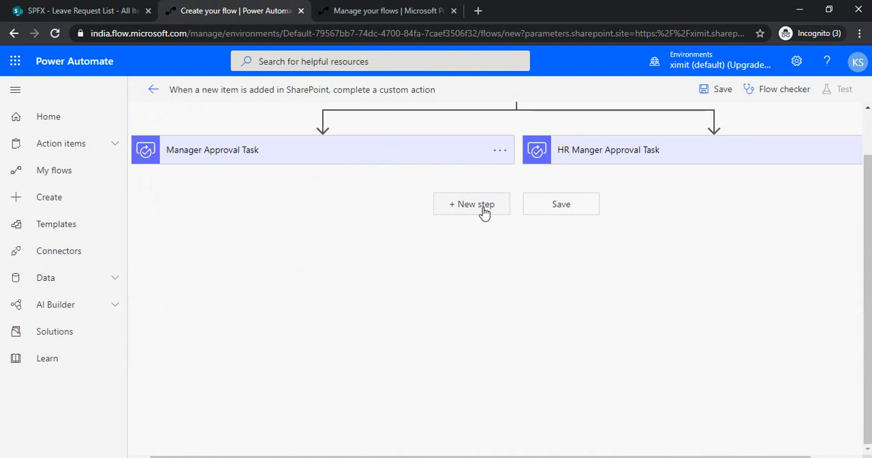
Step: Add a Condition as a new step below both parallel approval tasks, where the two branches join
left_click(477, 204)
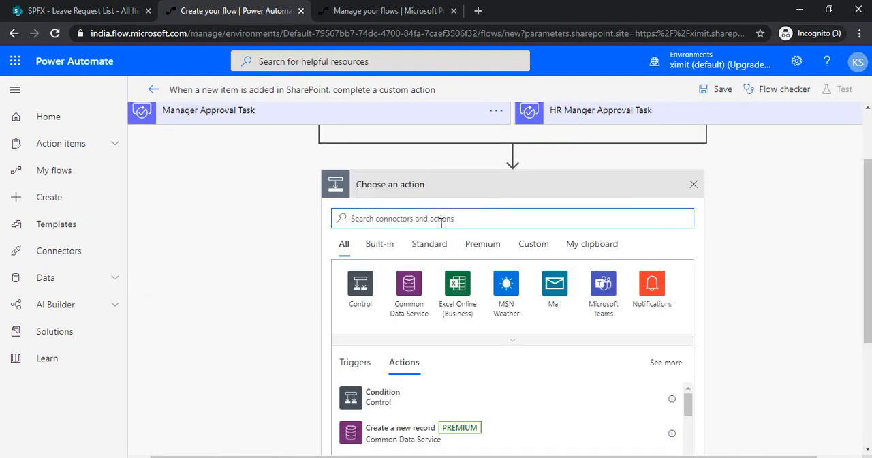
left_click(414, 403)
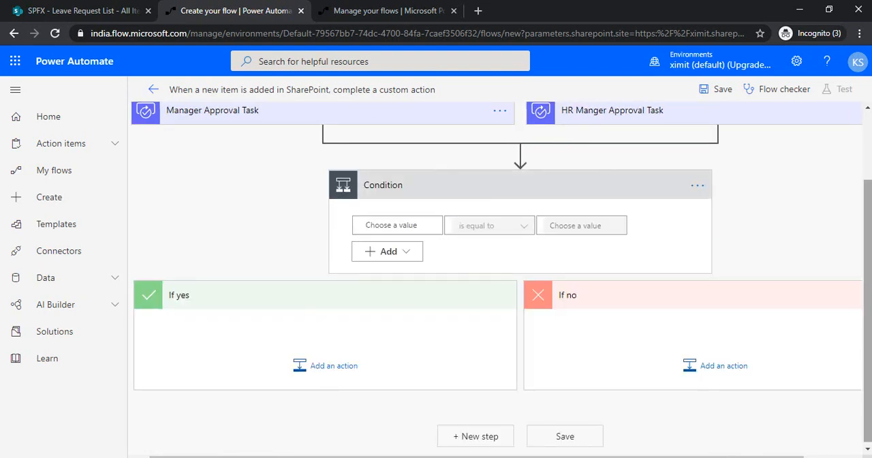
scroll(804, 215, "up", 1)
left_click(439, 263)
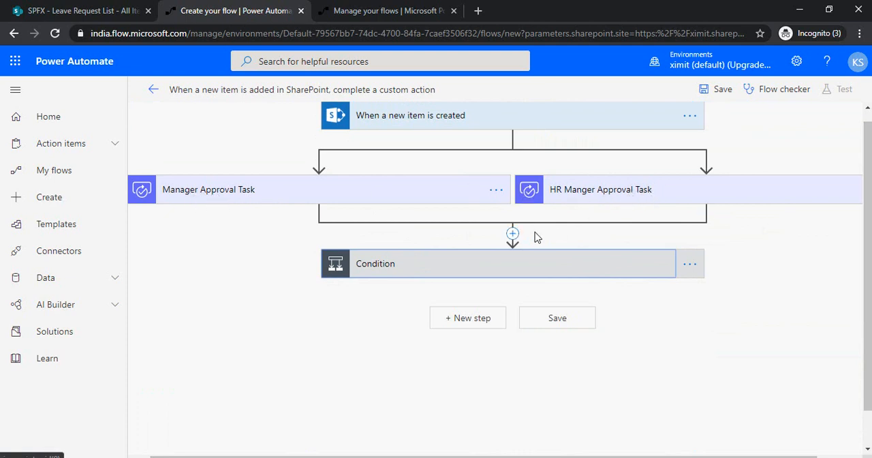
left_click(499, 273)
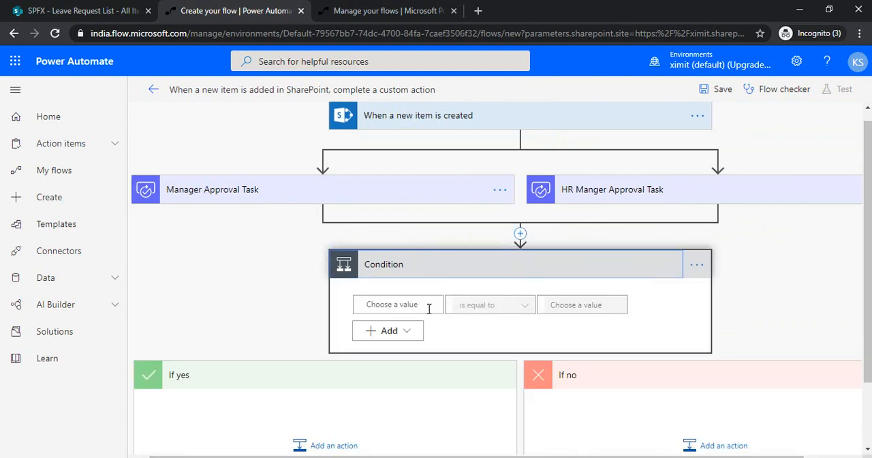
Step: Set the condition to check that the Manager Approval Task's Outcome is equal to "Approve"
left_click(428, 305)
left_click(575, 197)
type("o")
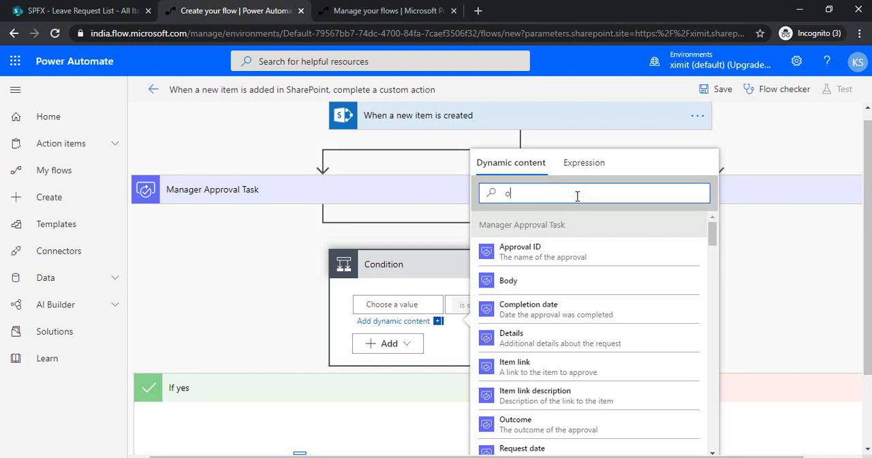
type("utcom")
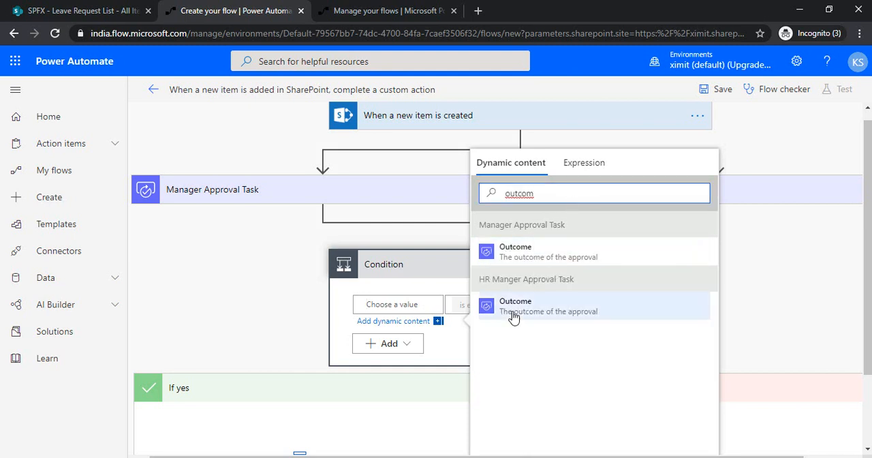
left_click(523, 253)
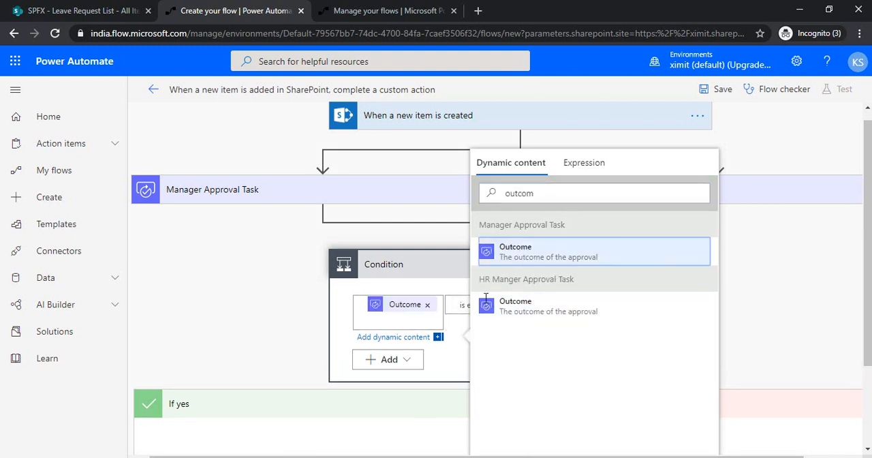
left_click(461, 372)
left_click(587, 304)
type("Approve")
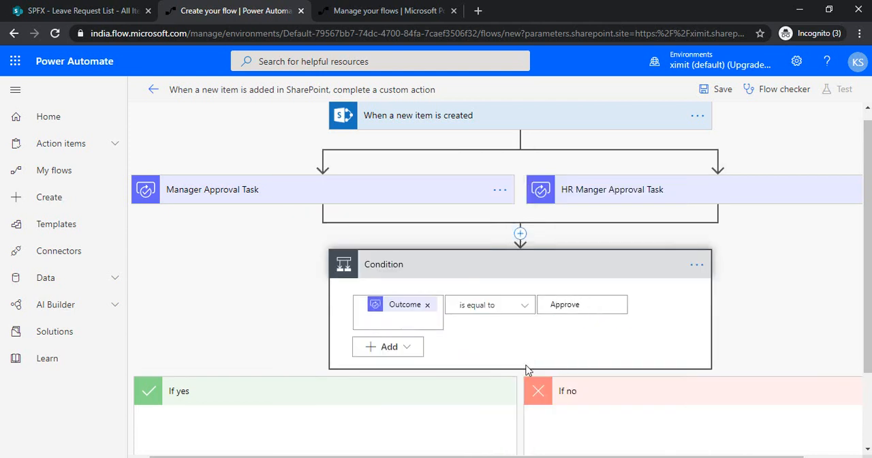
left_click(575, 358)
Step: Add a second And row to the condition checking that the HR Manger Approval Task's Outcome is equal to "Approve"
left_click(400, 349)
left_click(388, 367)
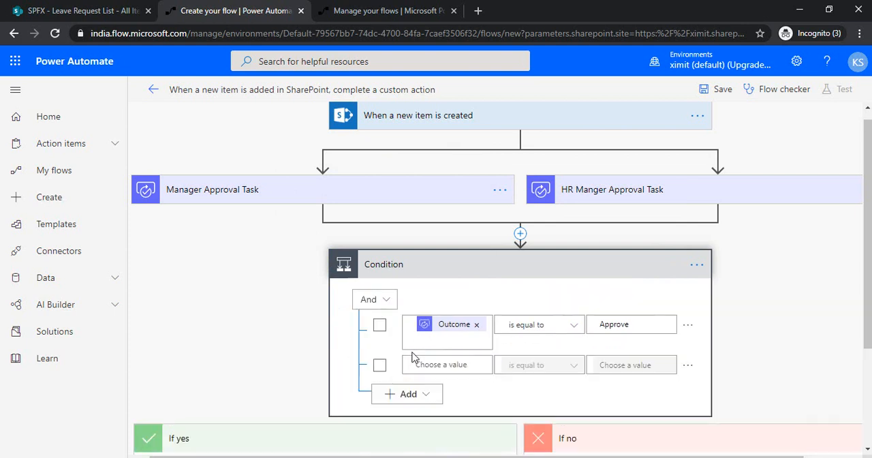
left_click(417, 364)
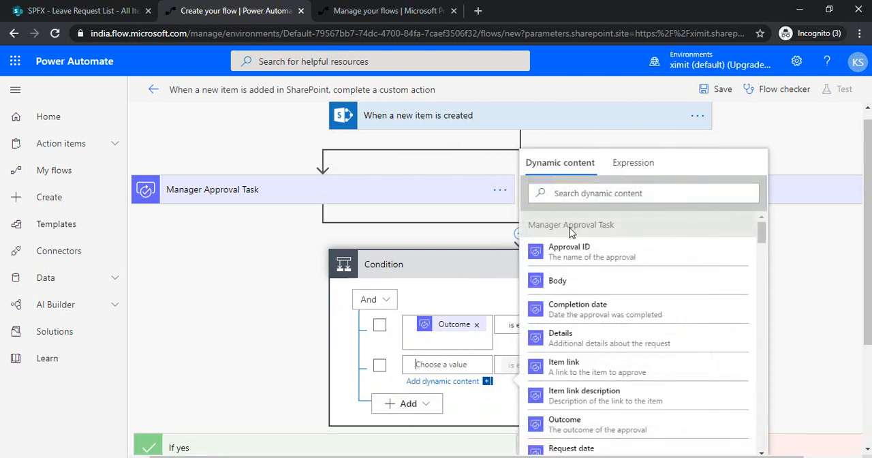
left_click(629, 194)
type("outcom")
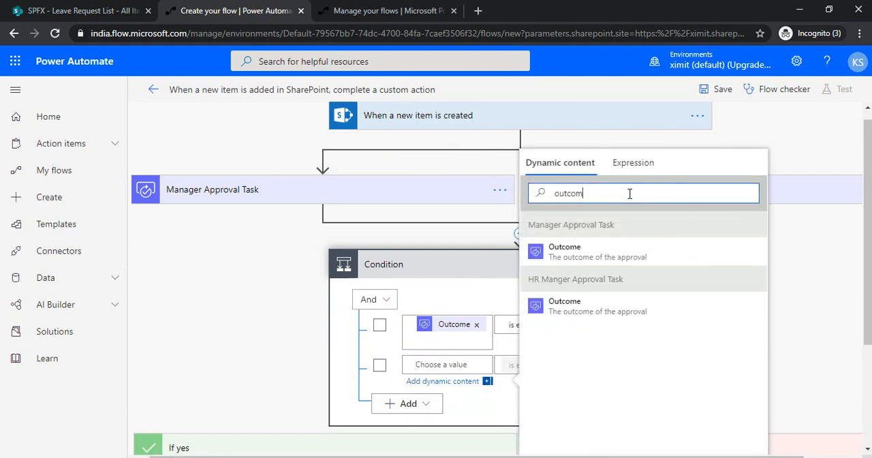
left_click(564, 307)
left_click(525, 417)
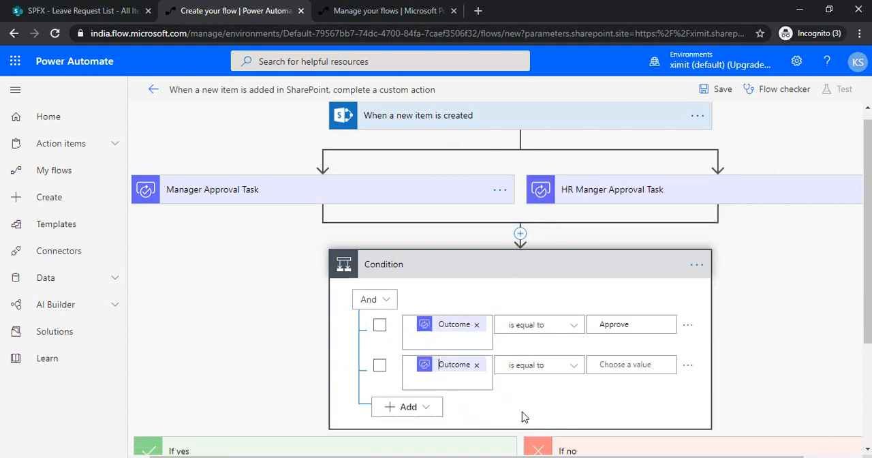
left_click(622, 365)
type("Approve")
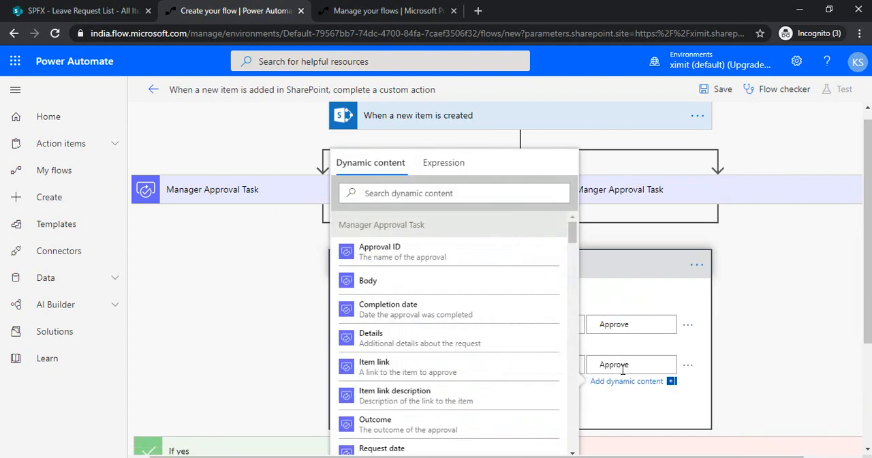
left_click(622, 427)
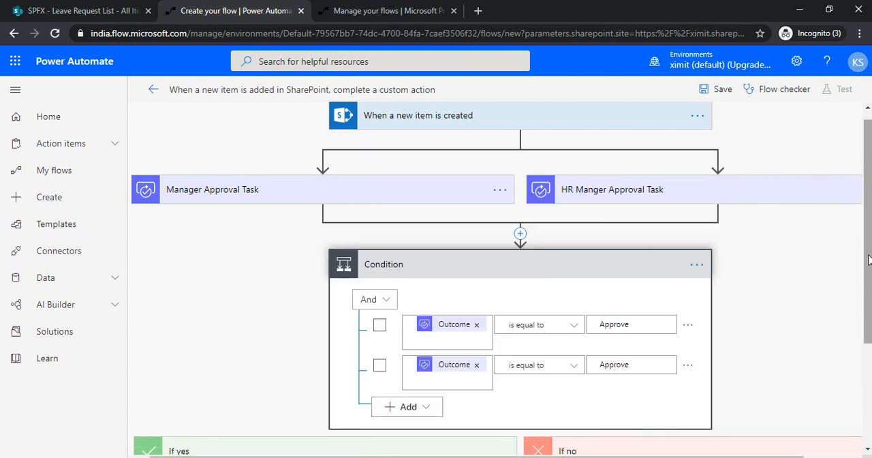
Step: Add a SharePoint Update item action to the condition's If yes branch
scroll(739, 334, "down", 2)
left_click(343, 380)
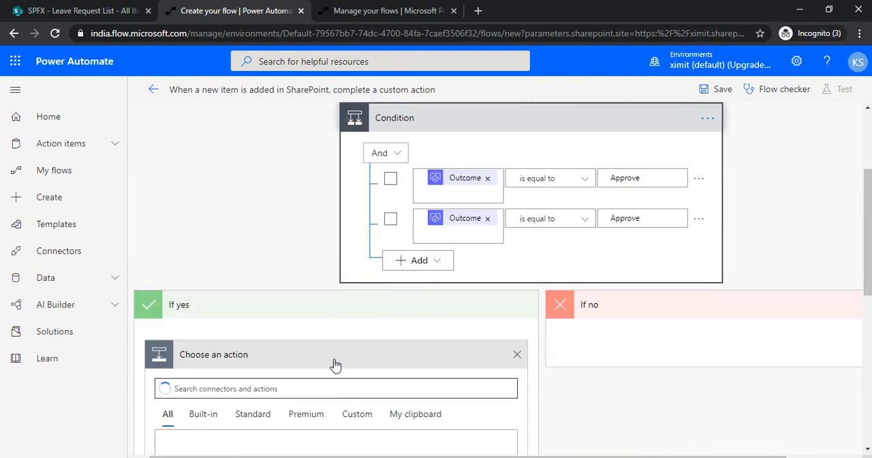
type("updat")
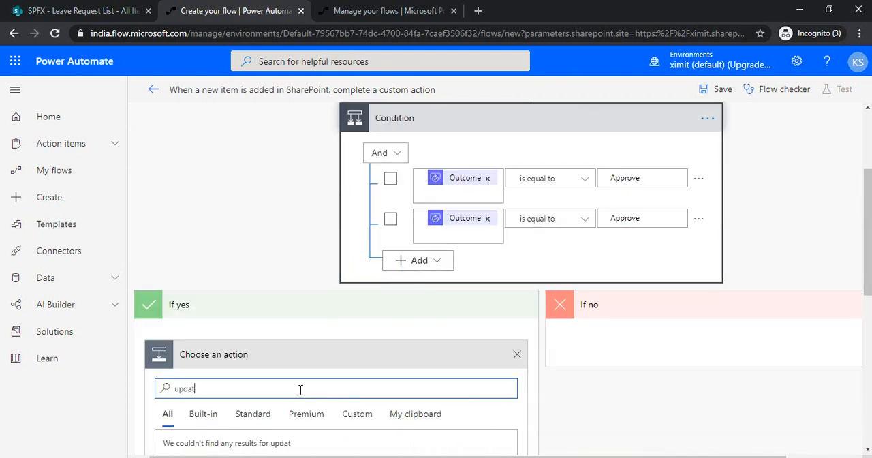
type("e item")
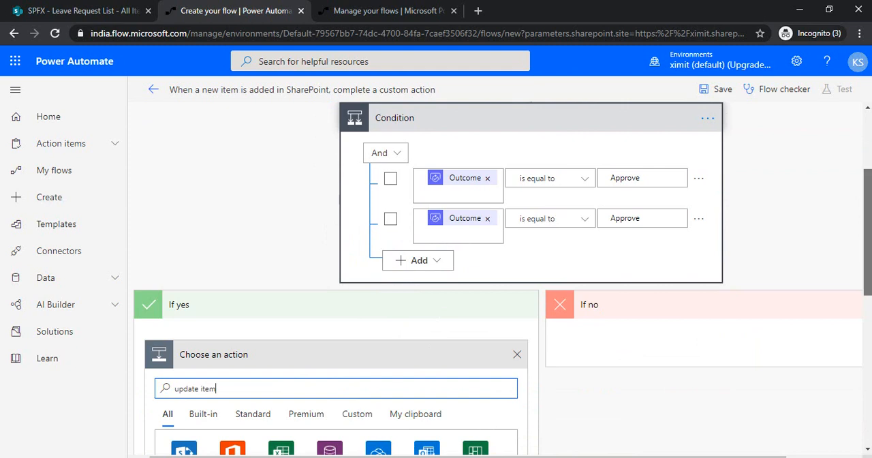
scroll(296, 368, "down", 2)
left_click(233, 425)
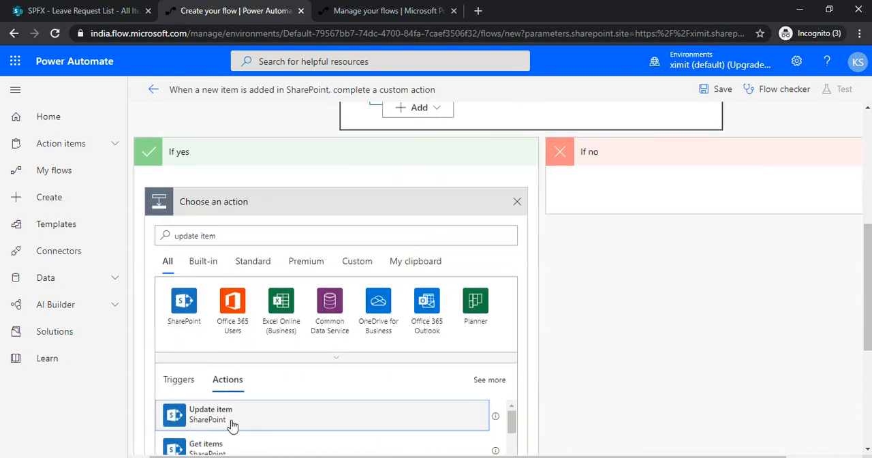
Step: Point the Update item action to the SPFX site and its Leave Request List
left_click(501, 233)
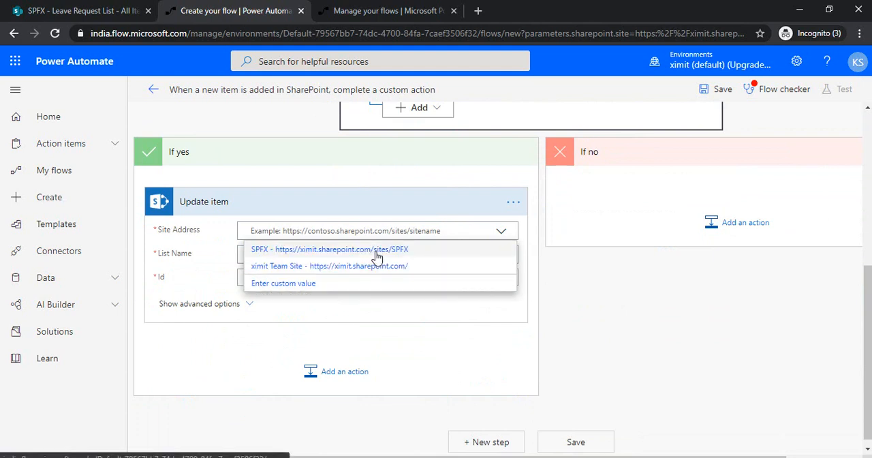
left_click(379, 252)
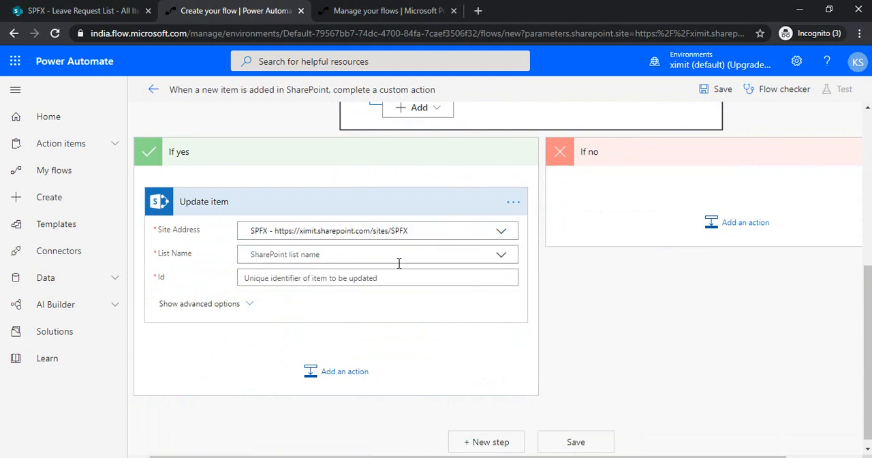
left_click(504, 263)
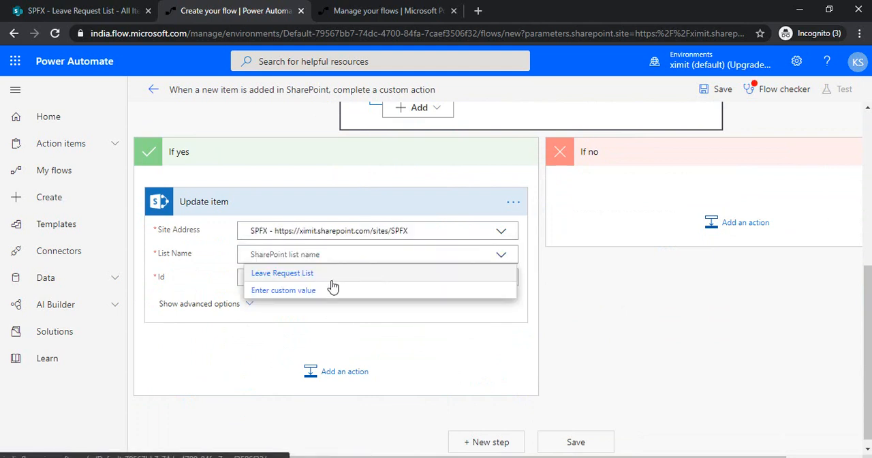
left_click(299, 273)
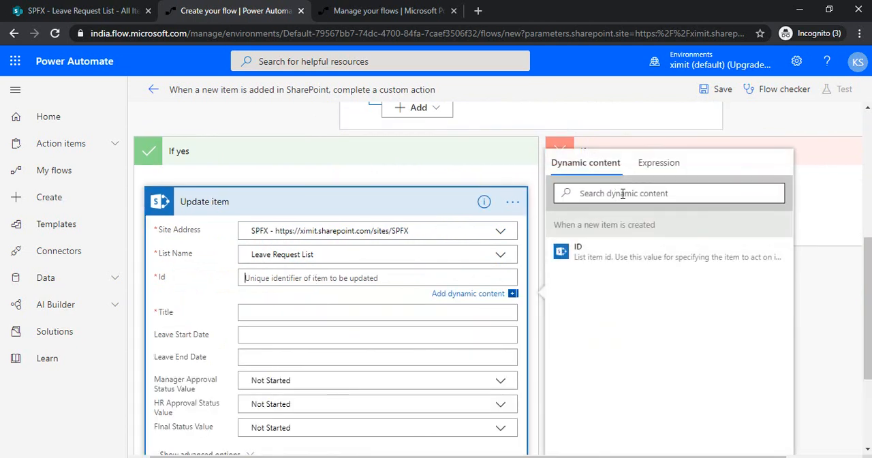
Step: Fill the Update item action's Id and Title with the ID and Title values from the When a new item is created trigger
left_click(592, 253)
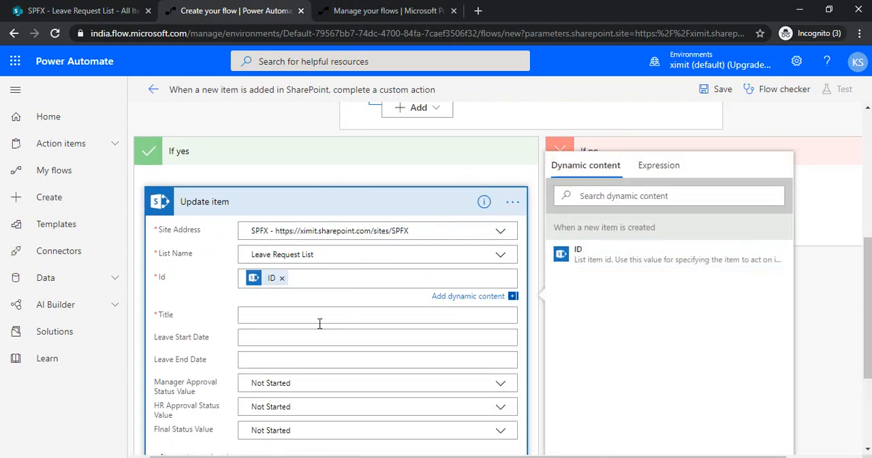
left_click(640, 197)
type("Title")
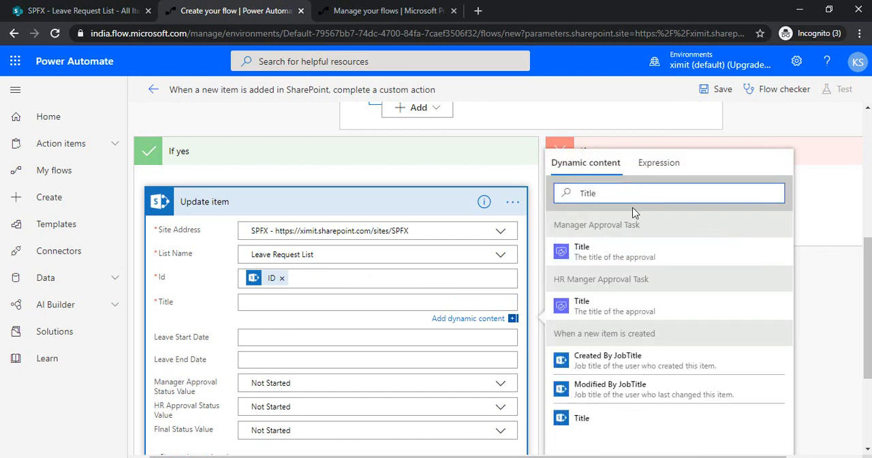
left_click(597, 420)
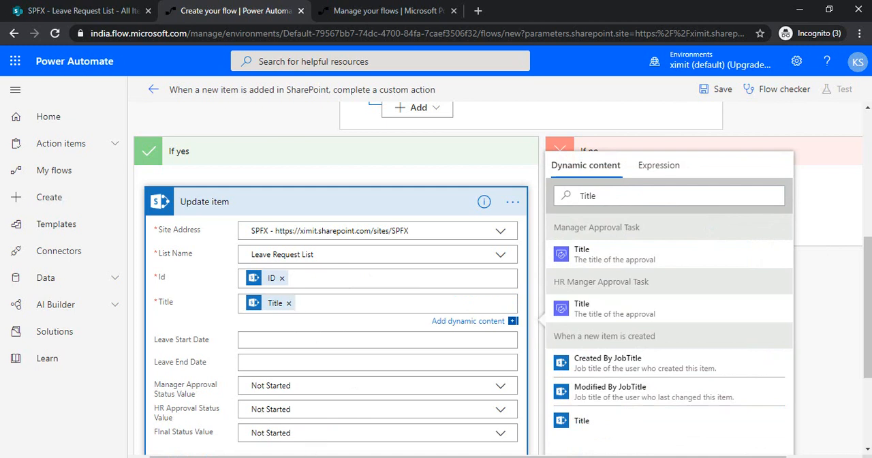
Step: Set the Update item action's Final Status Value to Approved and collapse the action
left_click_drag(867, 359, 867, 400)
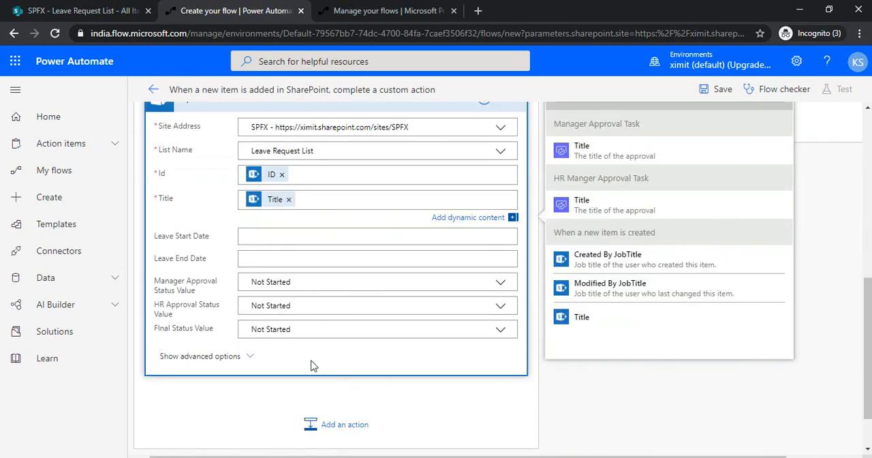
left_click(498, 331)
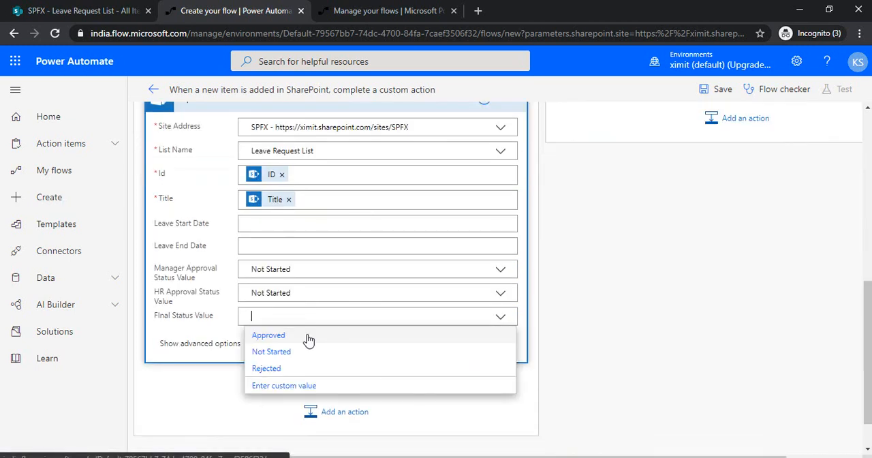
left_click(306, 335)
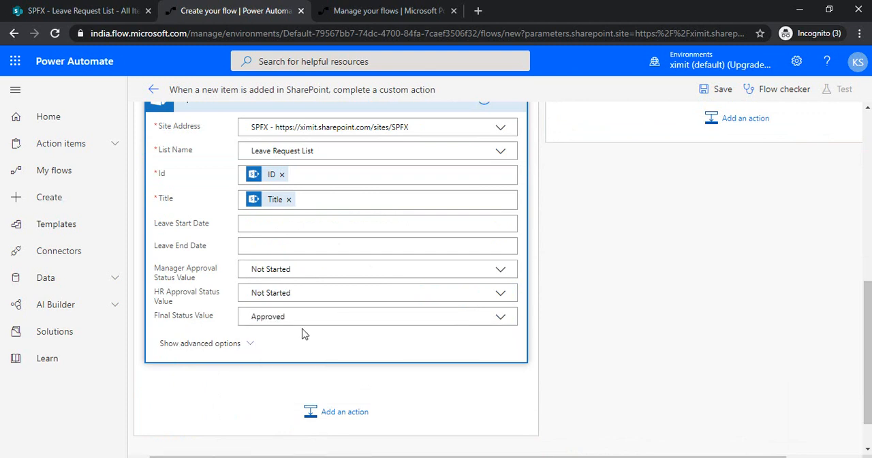
left_click_drag(867, 352, 868, 250)
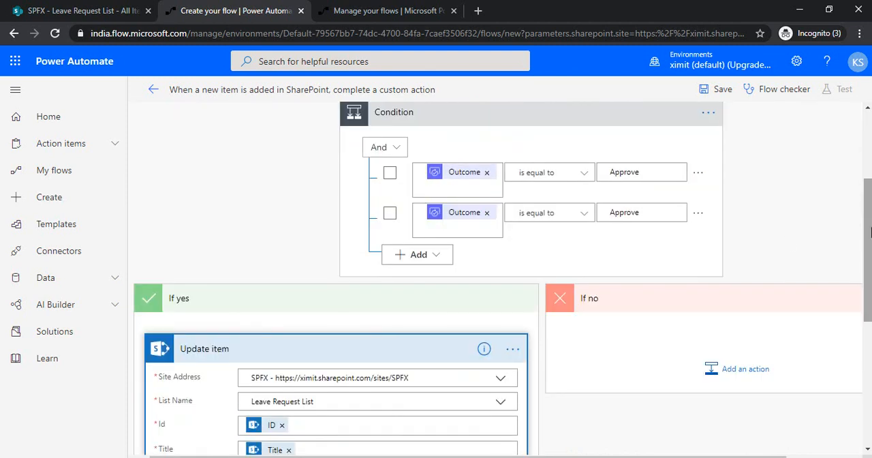
left_click(425, 353)
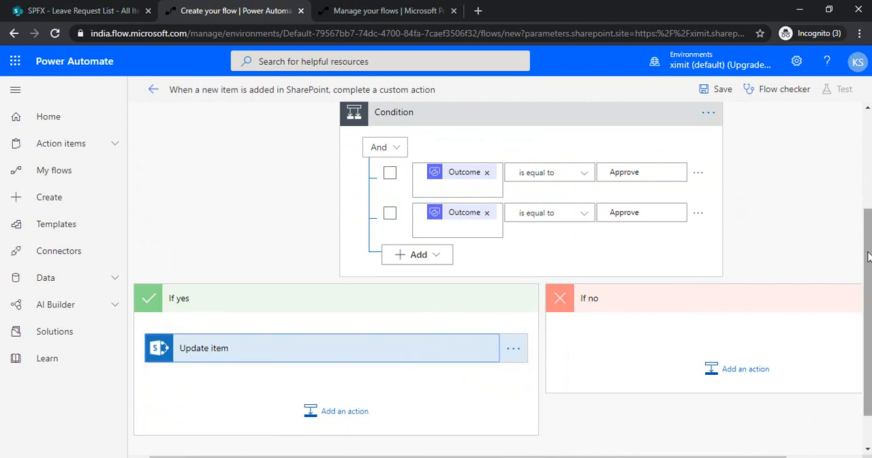
Step: Review the flow from the trigger through both approvals to the condition and save it
scroll(587, 303, "up", 2)
left_click_drag(868, 232, 868, 215)
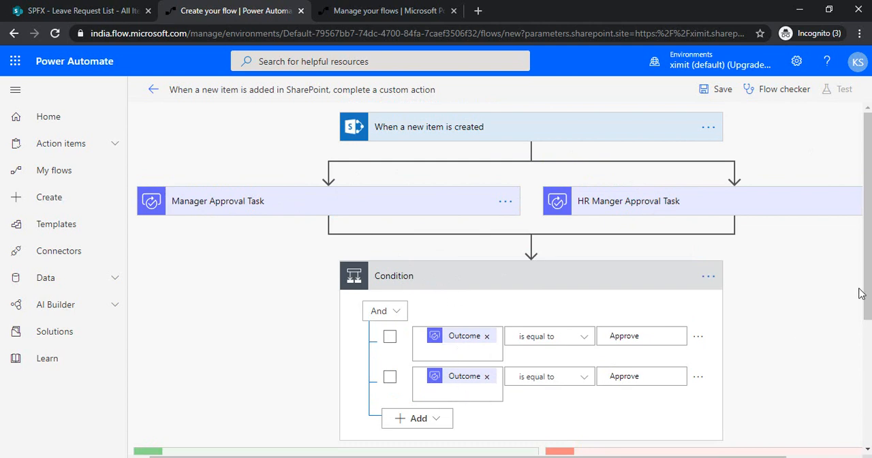
left_click_drag(867, 286, 867, 253)
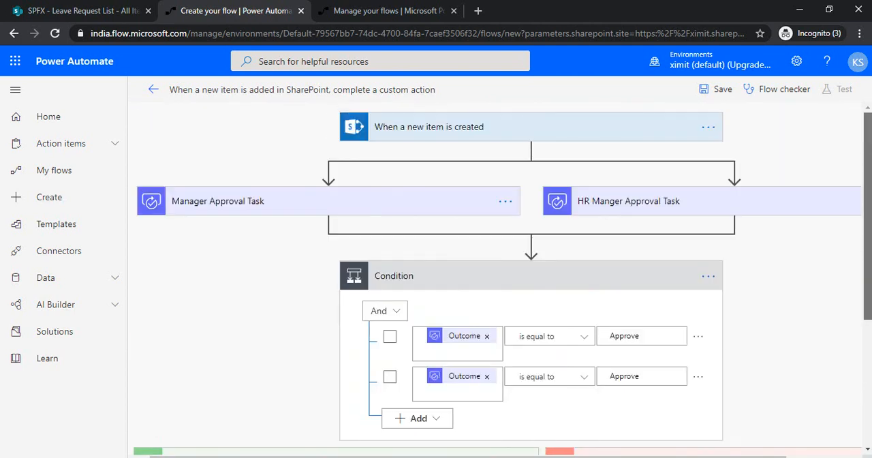
left_click(721, 89)
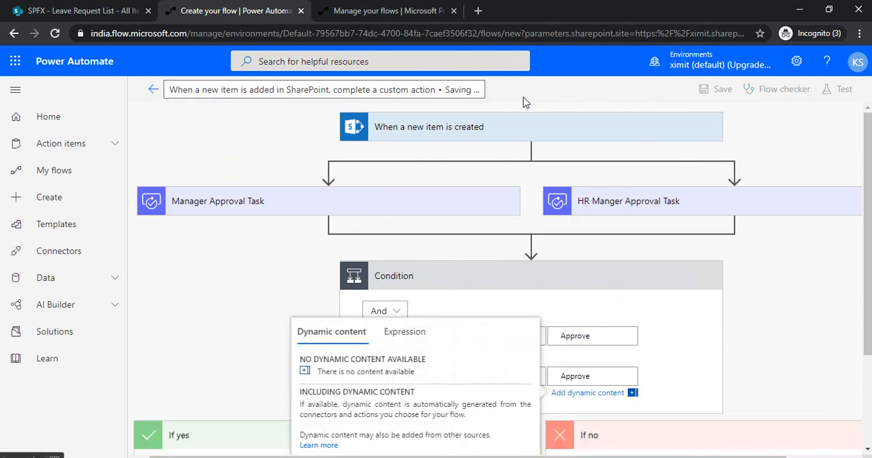
Step: Leave the editor for the flow's details page and briefly reopen the flow to check its saved structure
left_click(154, 91)
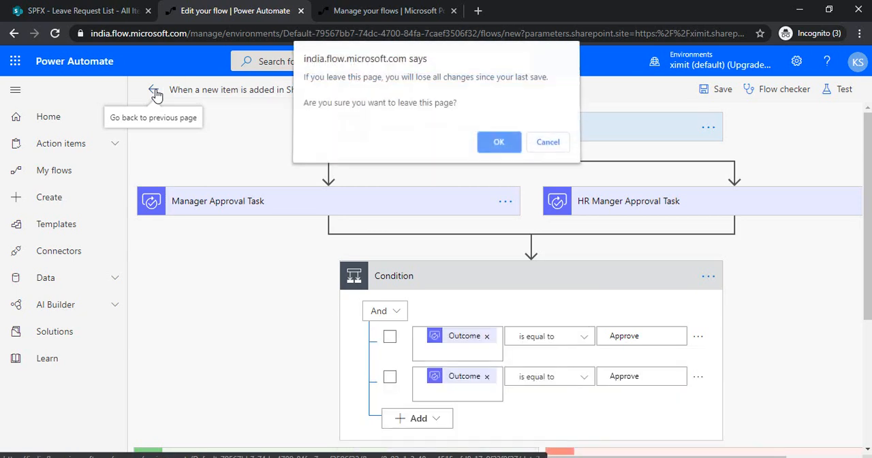
left_click(499, 143)
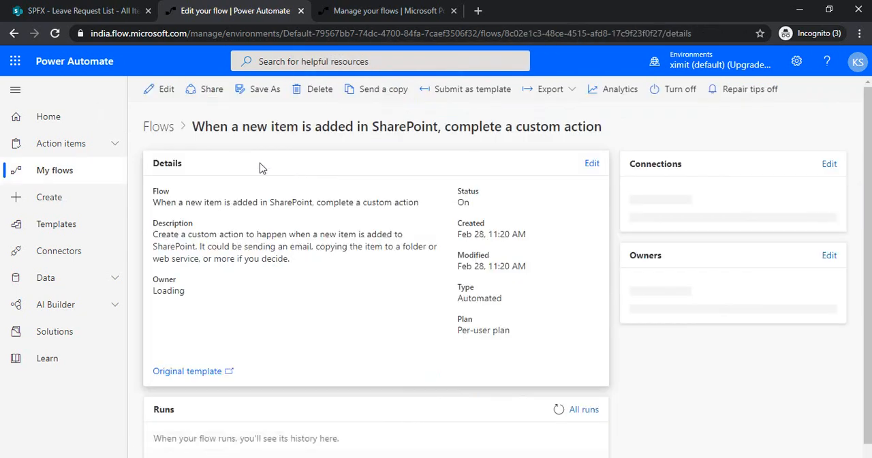
left_click(166, 89)
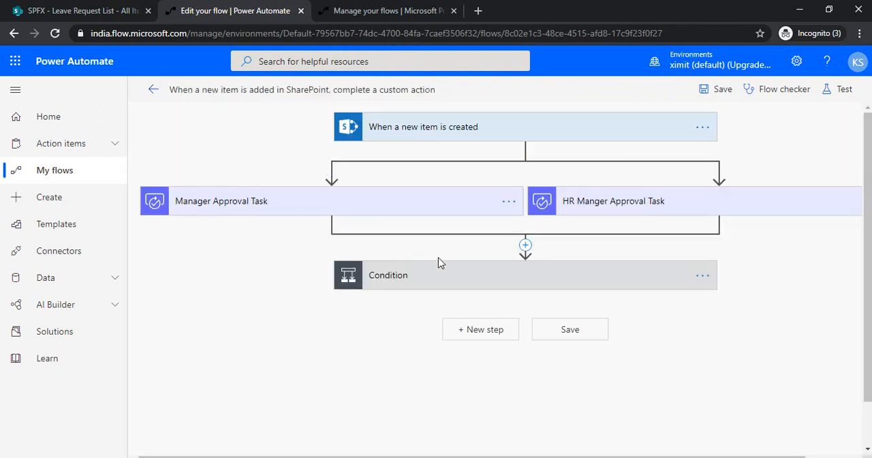
left_click(153, 89)
Step: Switch to SharePoint's Leave Request List and start a new item, filling in the employee's name
left_click(81, 10)
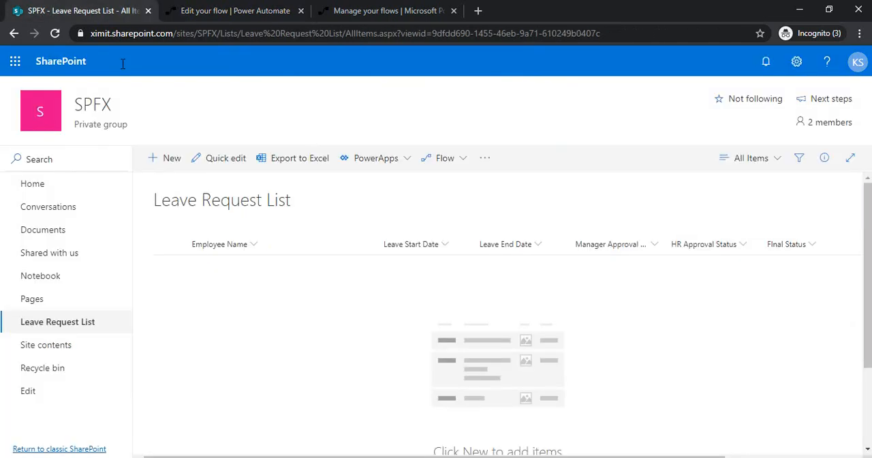
left_click(171, 161)
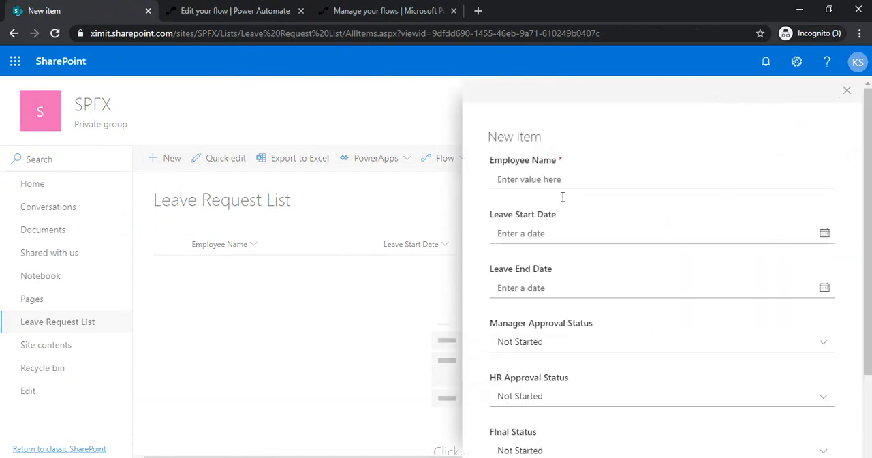
left_click(585, 181)
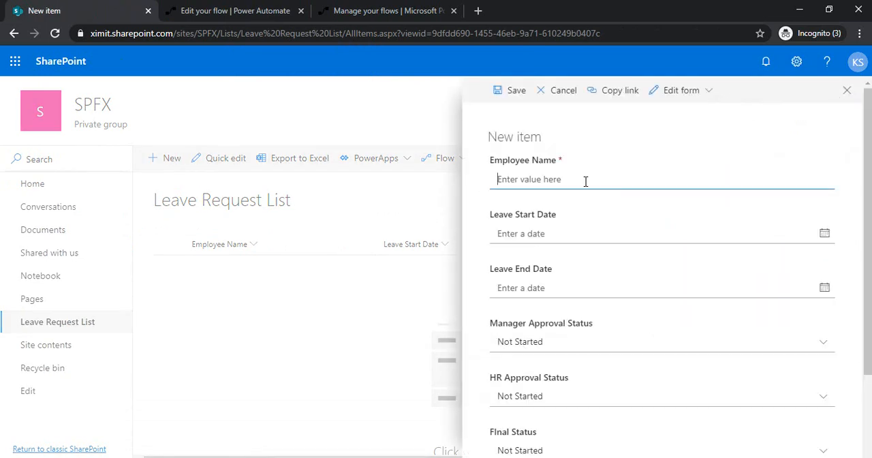
type("Krishan")
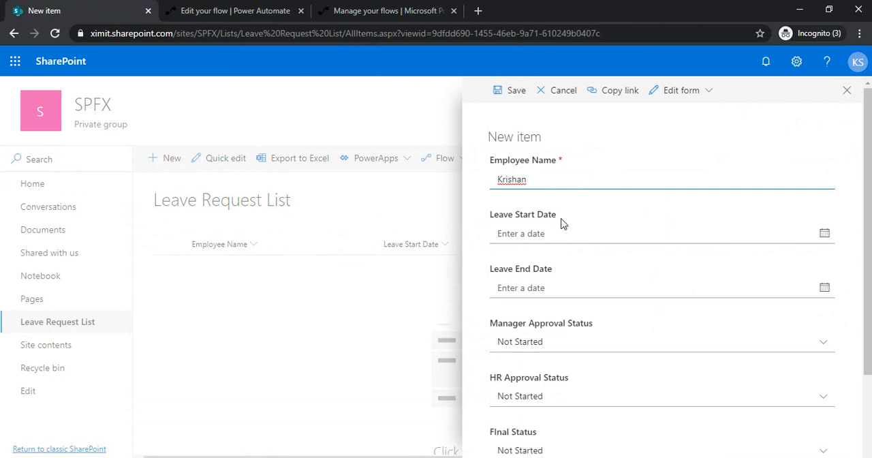
Step: Set both the Leave Start Date and Leave End Date to 2/26/2020 and save the new leave request
left_click(680, 234)
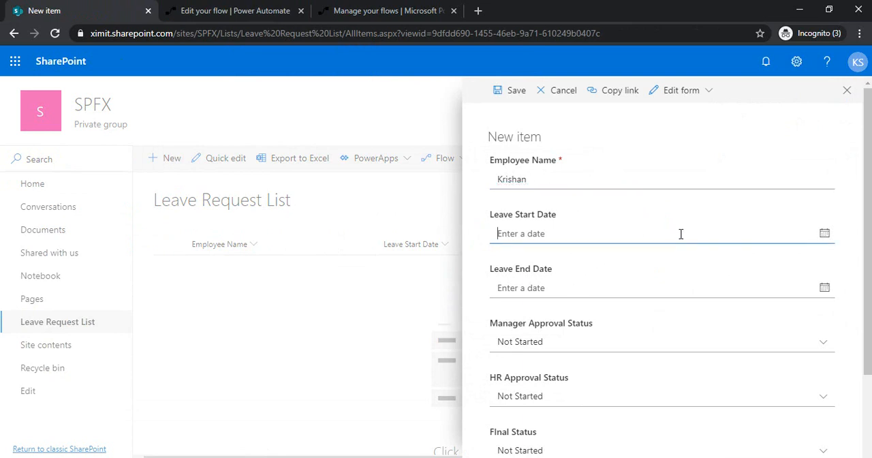
left_click(823, 235)
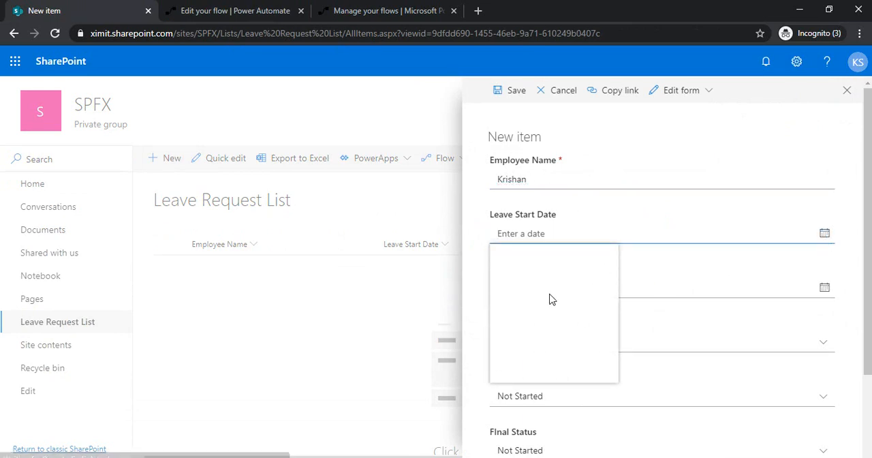
left_click(553, 344)
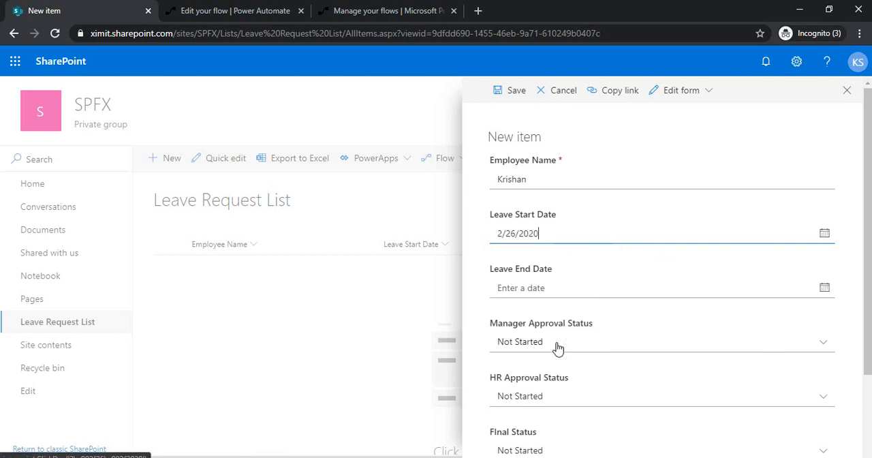
left_click_drag(545, 234, 493, 257)
key("ctrl+c")
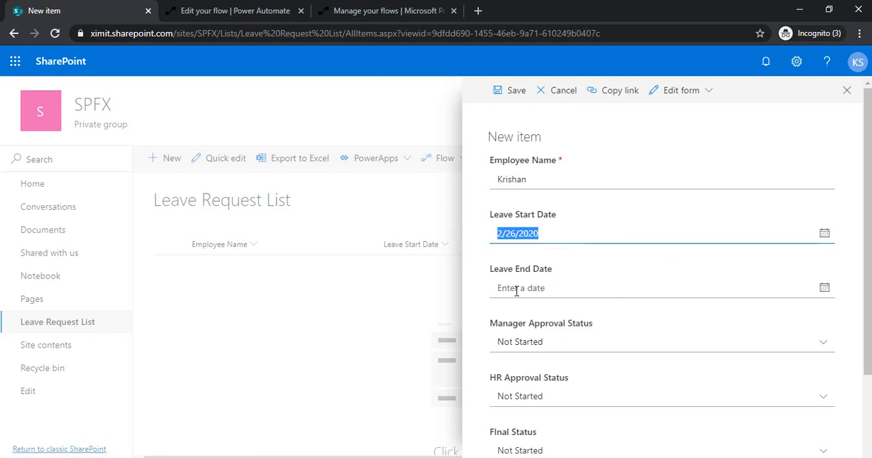
left_click(529, 291)
key("ctrl+v")
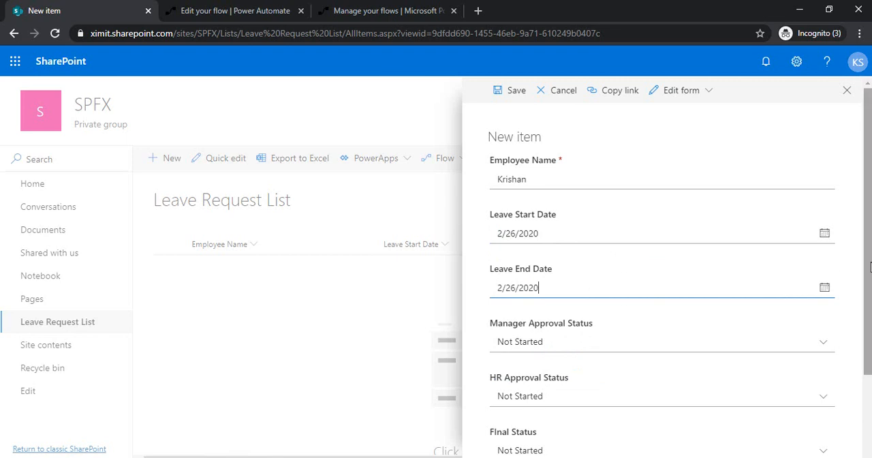
scroll(834, 273, "down", 2)
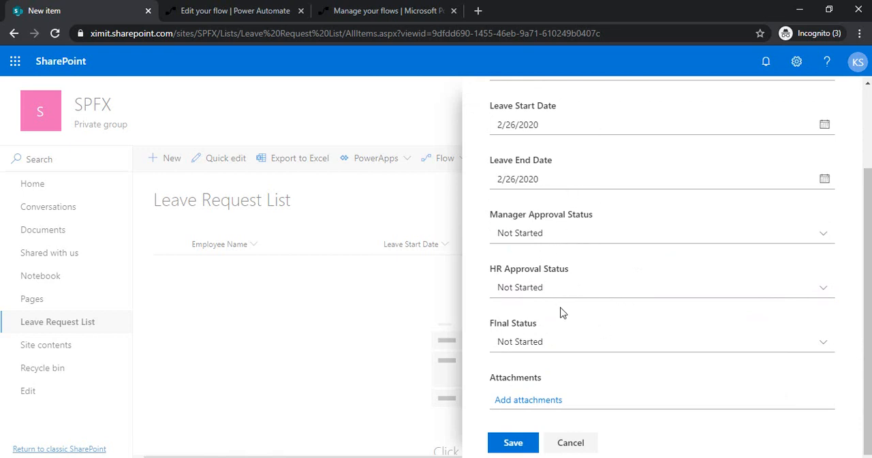
left_click(514, 442)
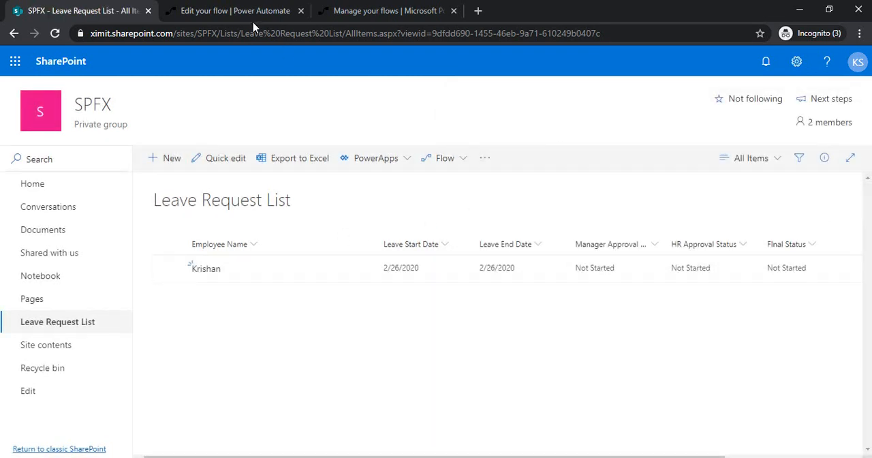
Step: Switch to the flow's details page in Power Automate, refresh its run history and open the latest run
left_click(335, 9)
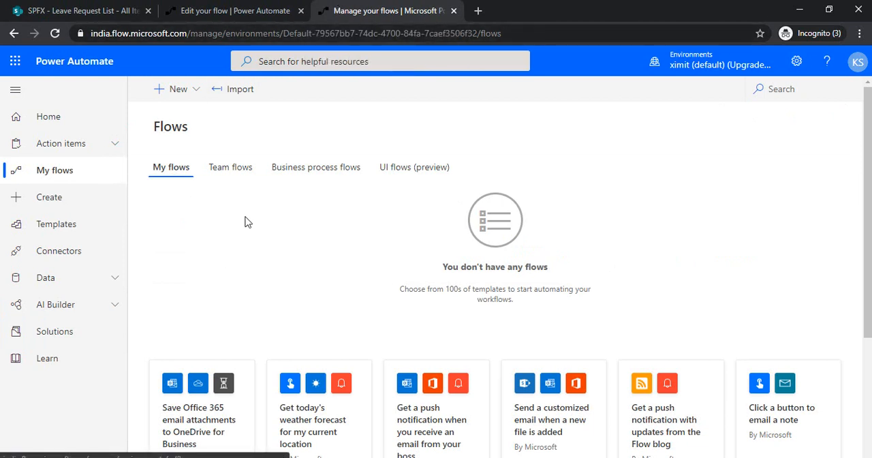
left_click(231, 10)
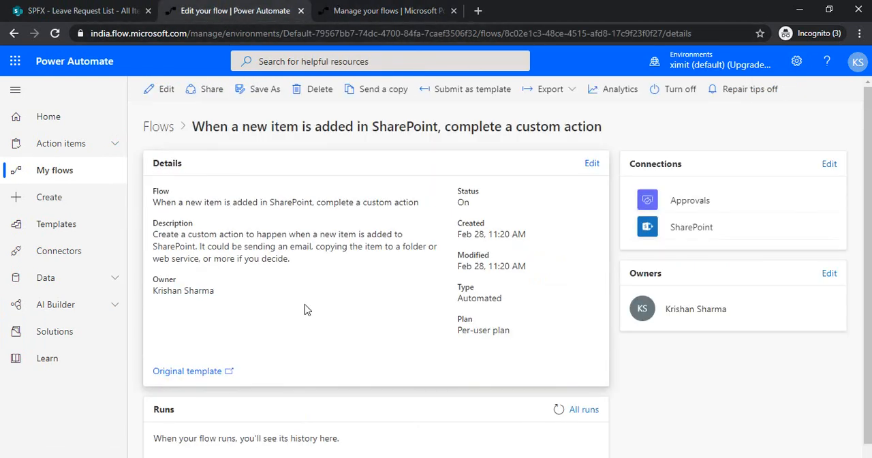
left_click(559, 413)
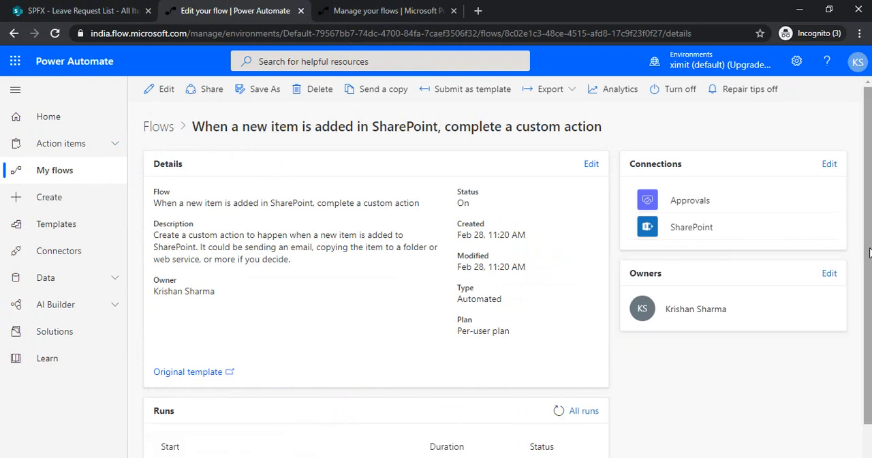
scroll(788, 370, "down", 1)
left_click(249, 438)
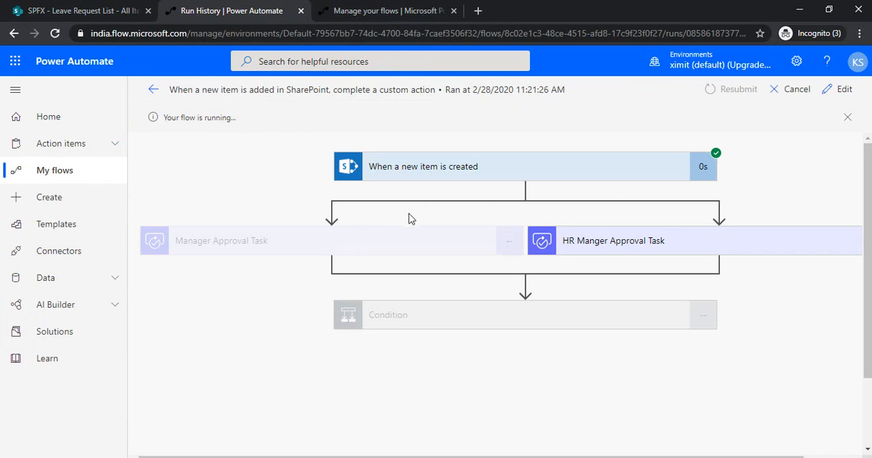
Step: Open the received approvals and approve the Manager Approval Task request
left_click(81, 149)
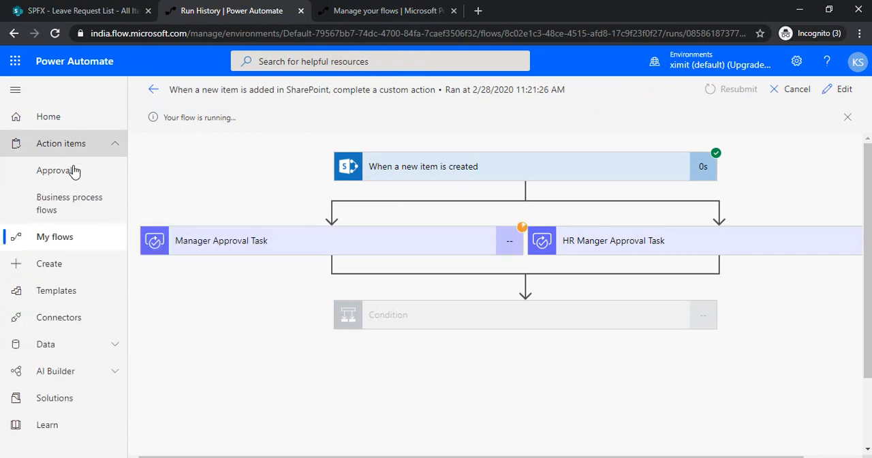
left_click(64, 174)
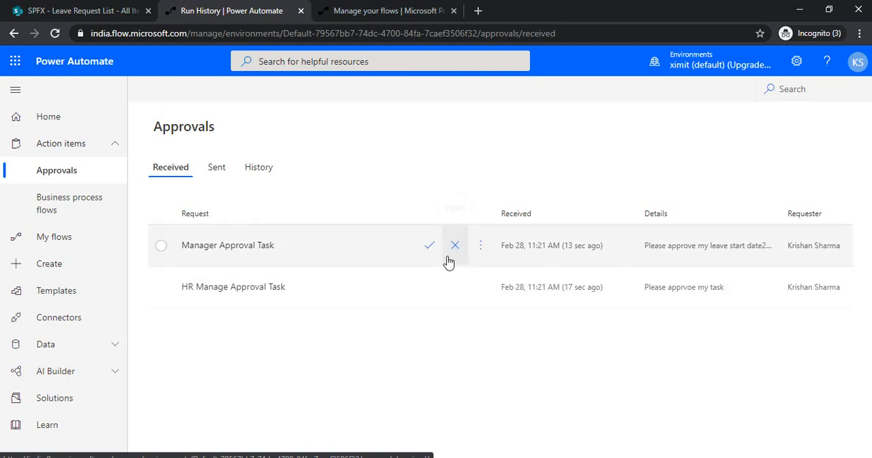
left_click(430, 246)
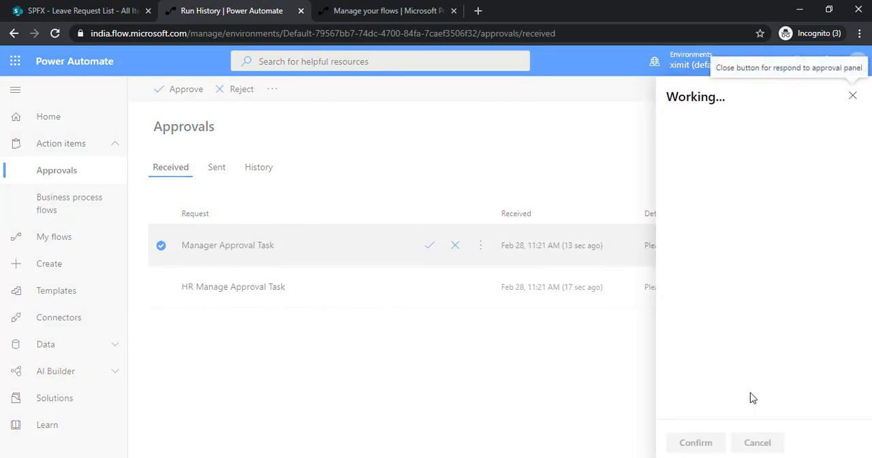
left_click(695, 442)
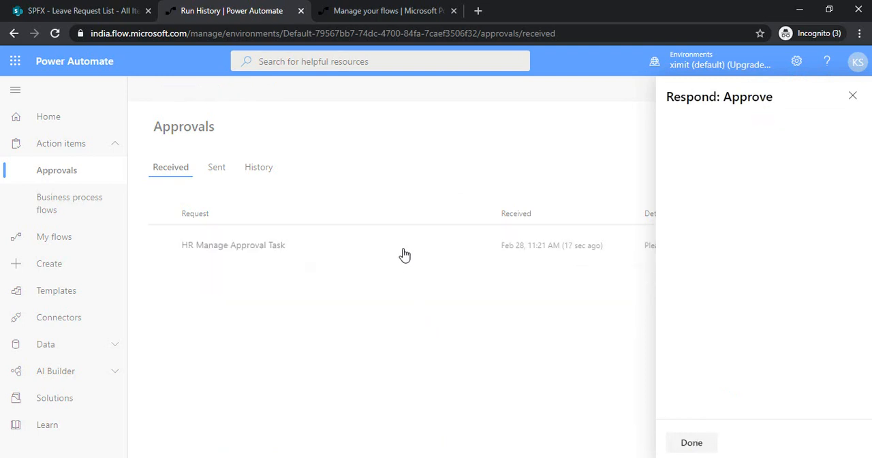
left_click(684, 443)
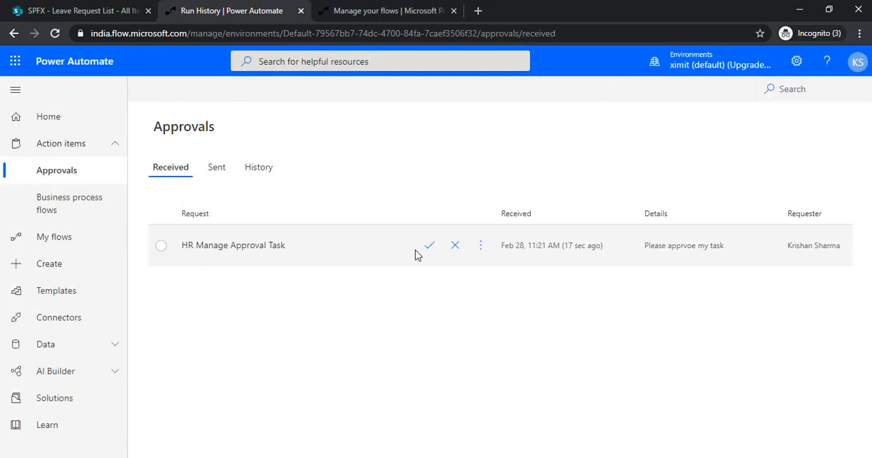
Step: Approve the HR Manage Approval Task request
left_click(430, 247)
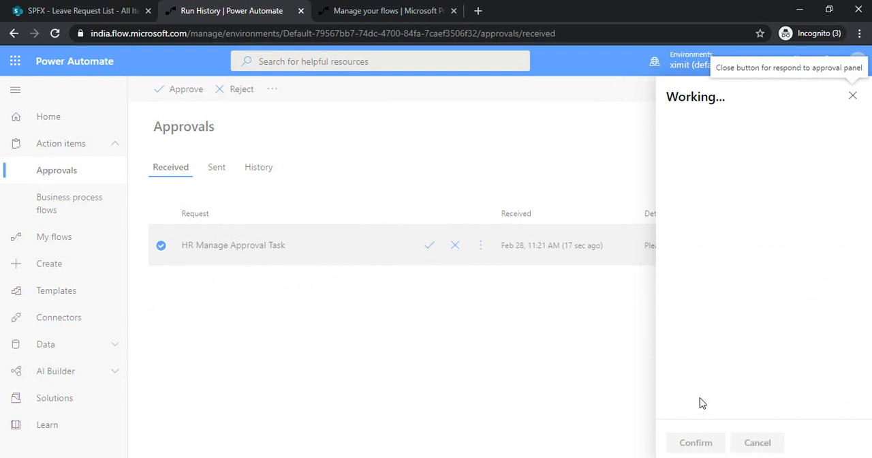
left_click(694, 442)
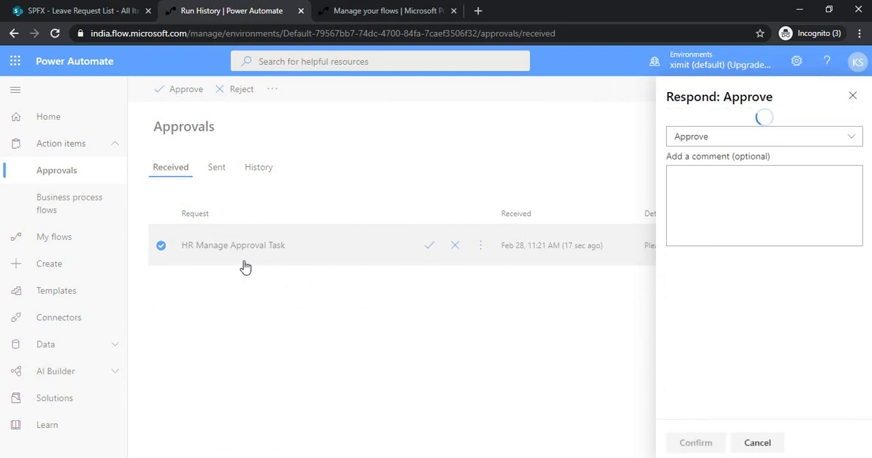
Step: Switch to SharePoint's Leave Request List and check the status columns of the new leave request
left_click(89, 9)
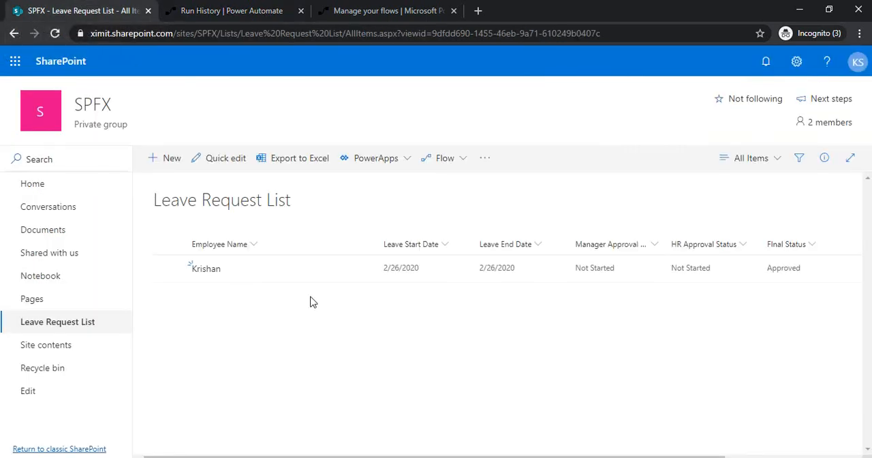
scroll(642, 388, "right", 2)
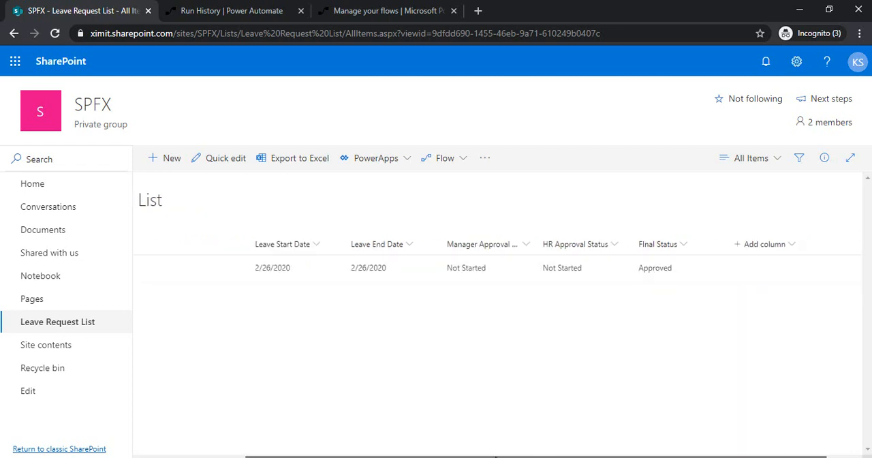
left_click_drag(539, 457, 333, 399)
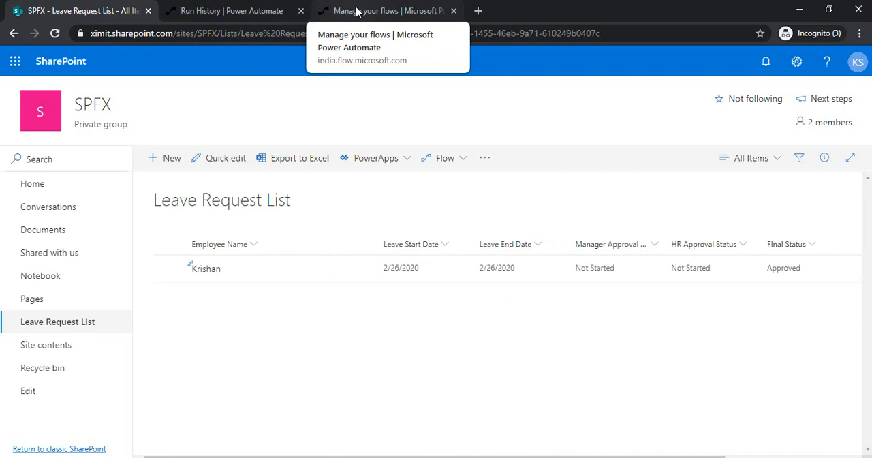
Step: Return to the Power Automate approvals page and close the HR approval's response panel
left_click(262, 12)
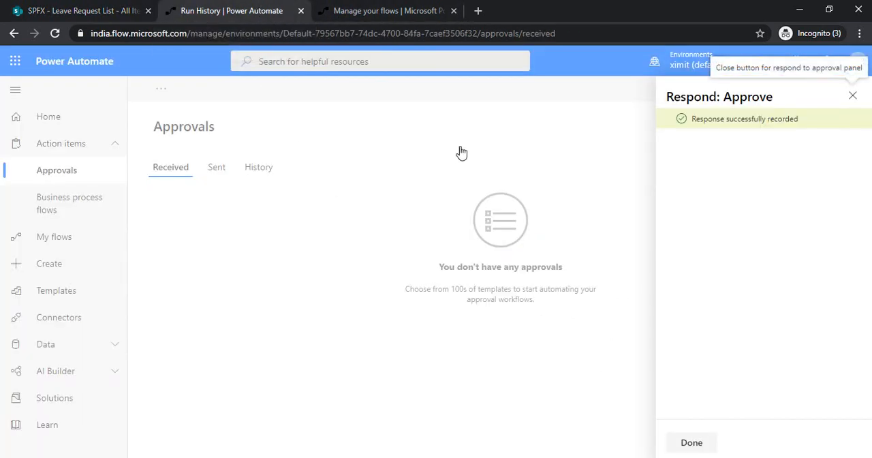
left_click(852, 97)
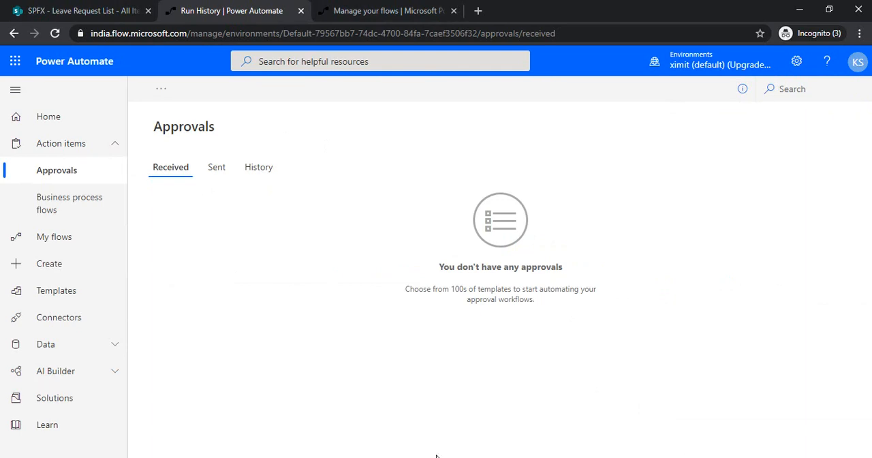
key("F12")
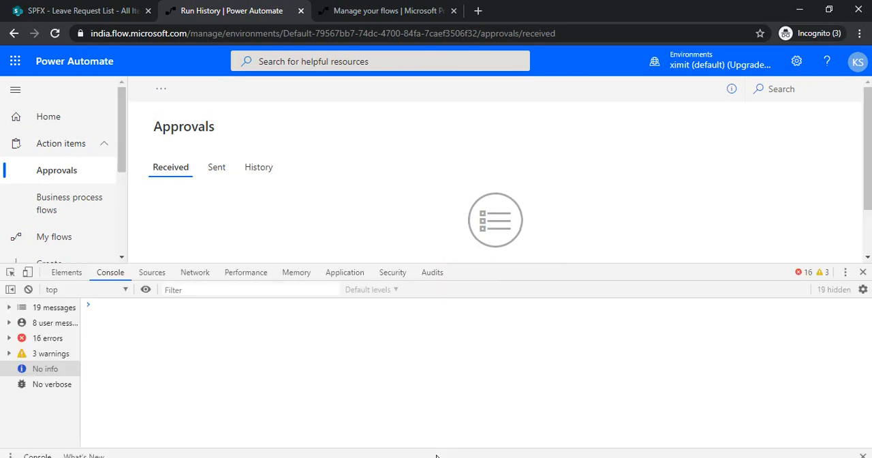